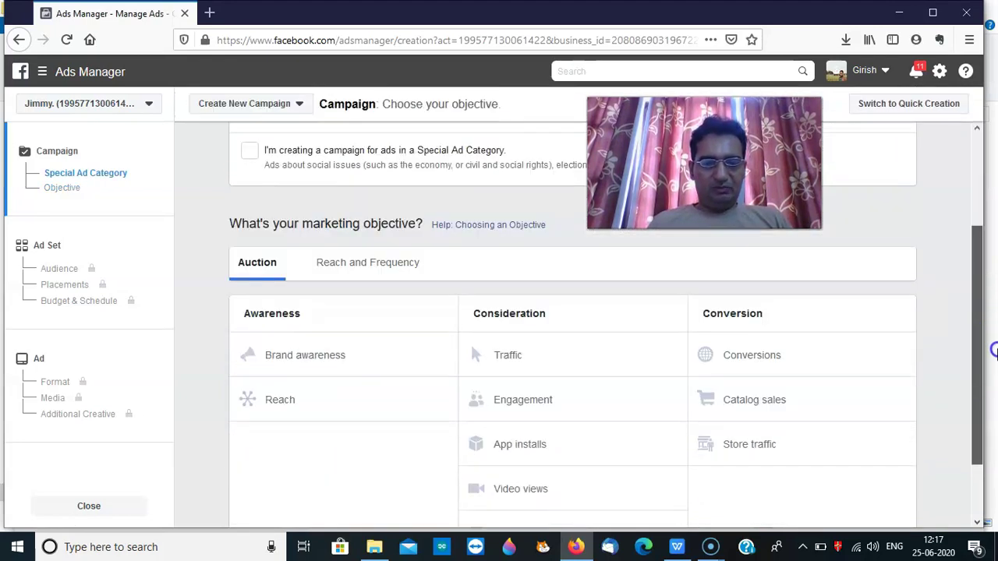
Choose Traffic as the campaign's marketing objective and go to its campaign settings.
drag(978, 421, 986, 470)
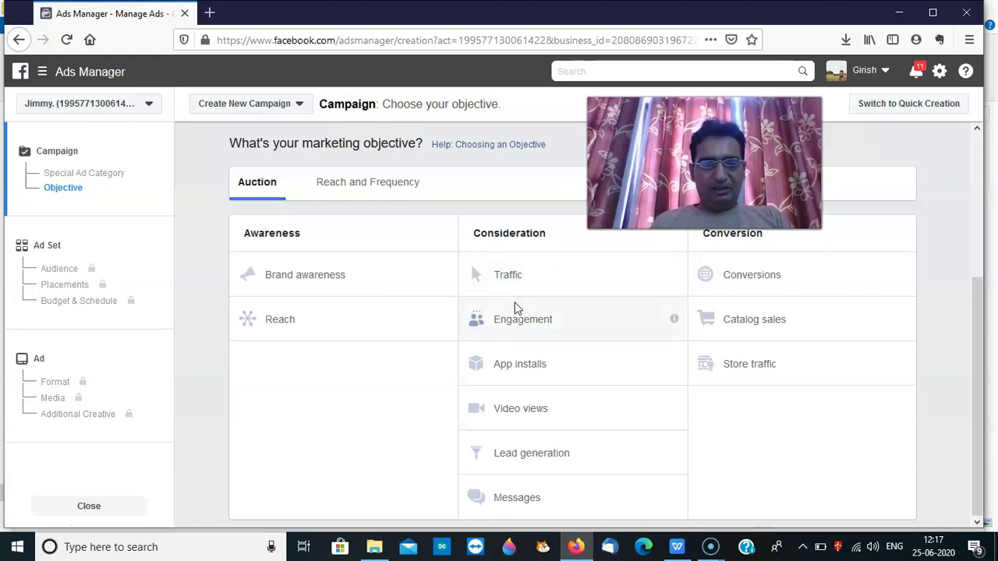
click(523, 339)
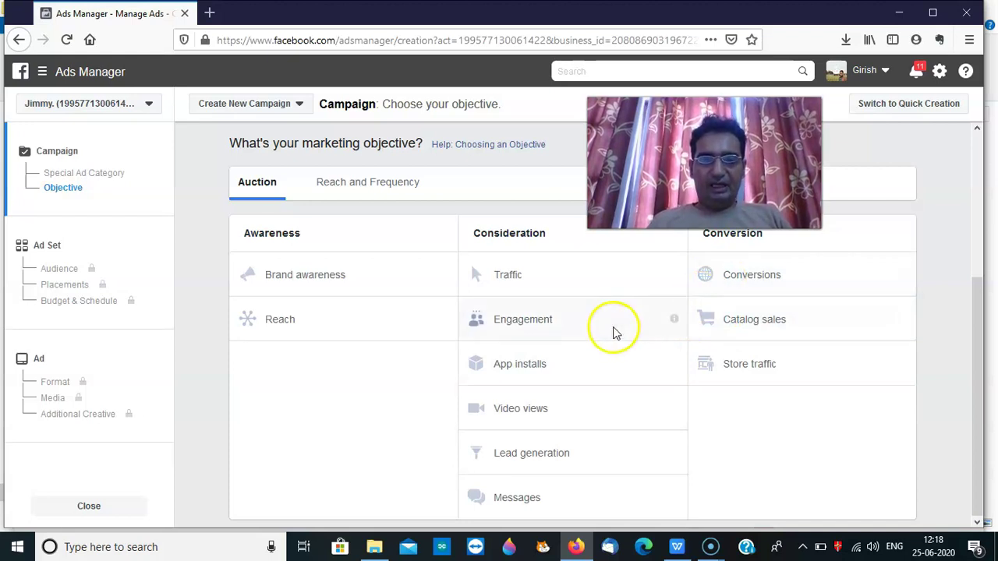
click(497, 281)
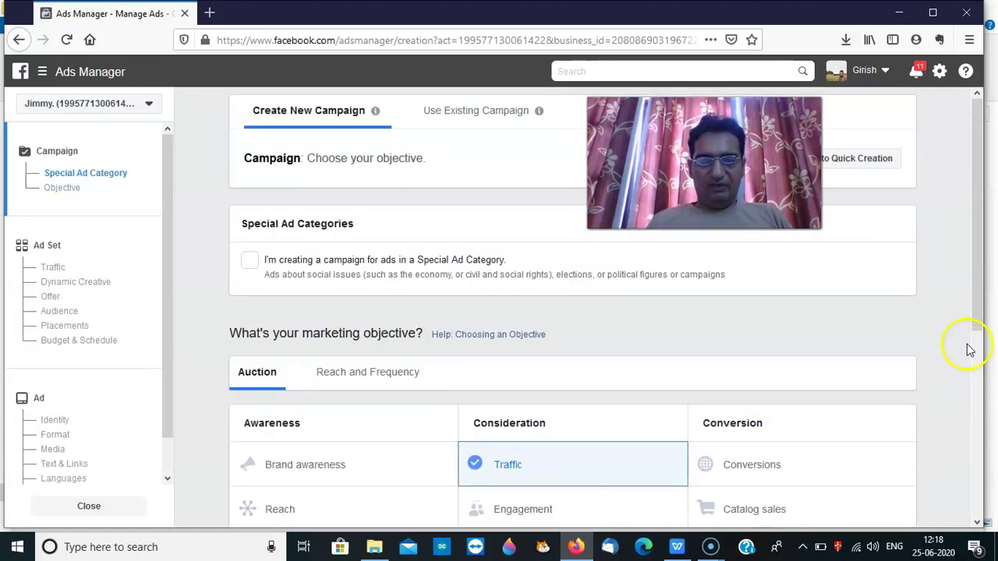
click(974, 291)
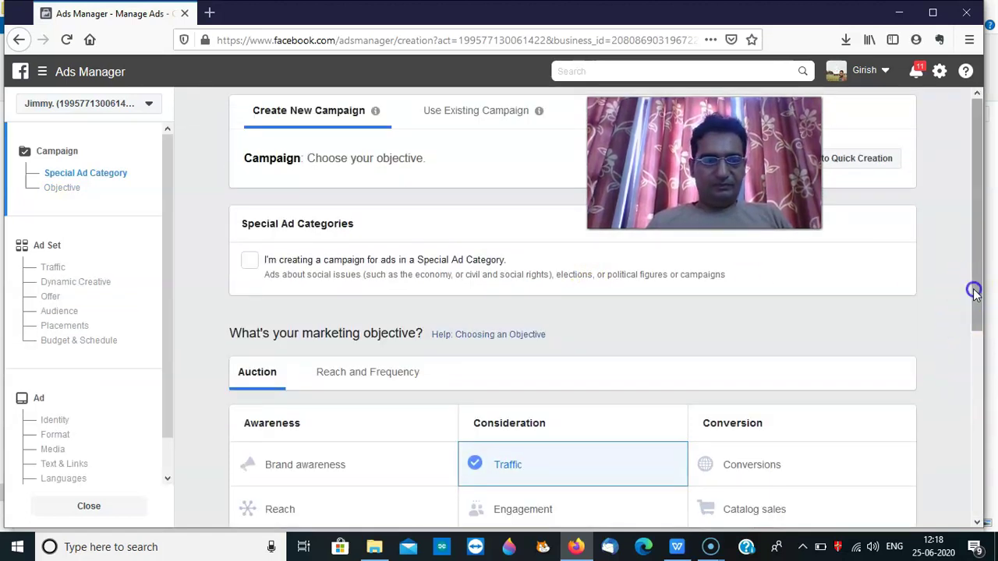
scroll(972, 231, down, 1)
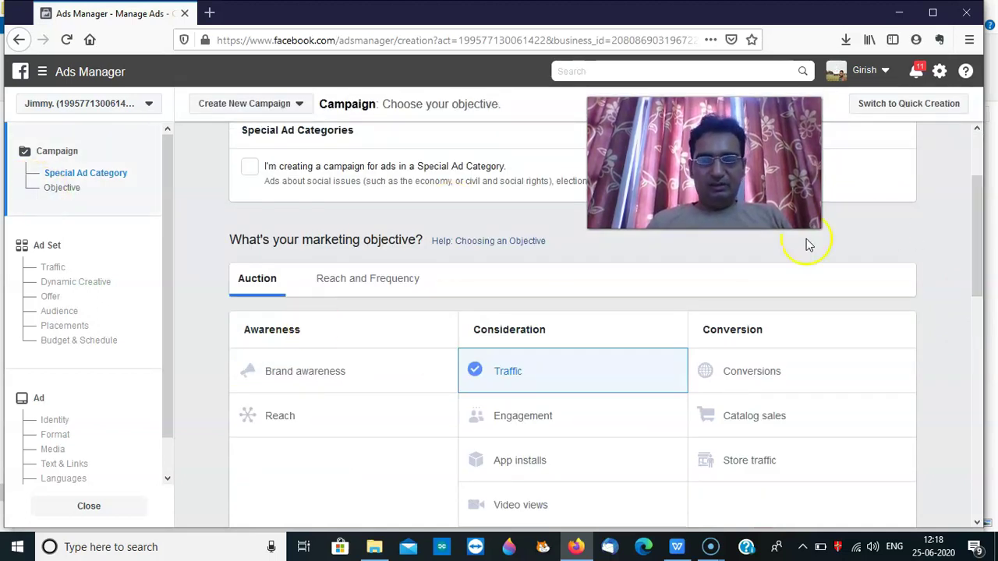
drag(980, 254, 994, 448)
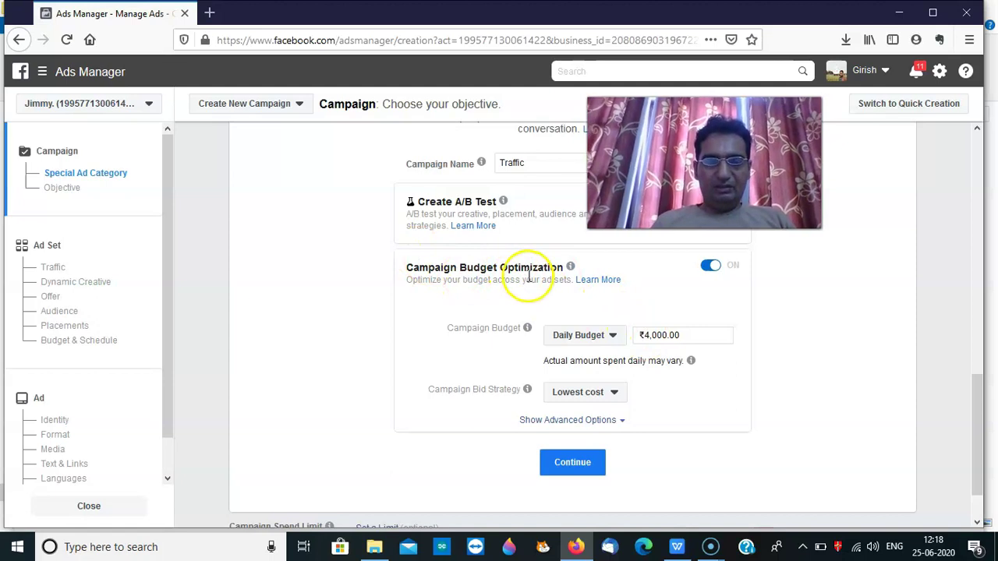
Switch Campaign Budget Optimization off and back on.
click(707, 267)
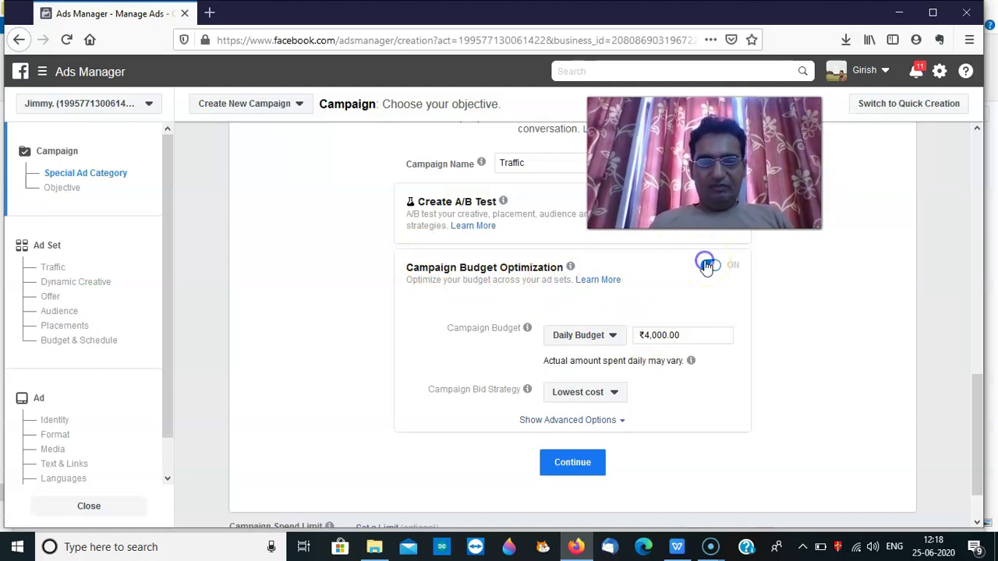
click(706, 268)
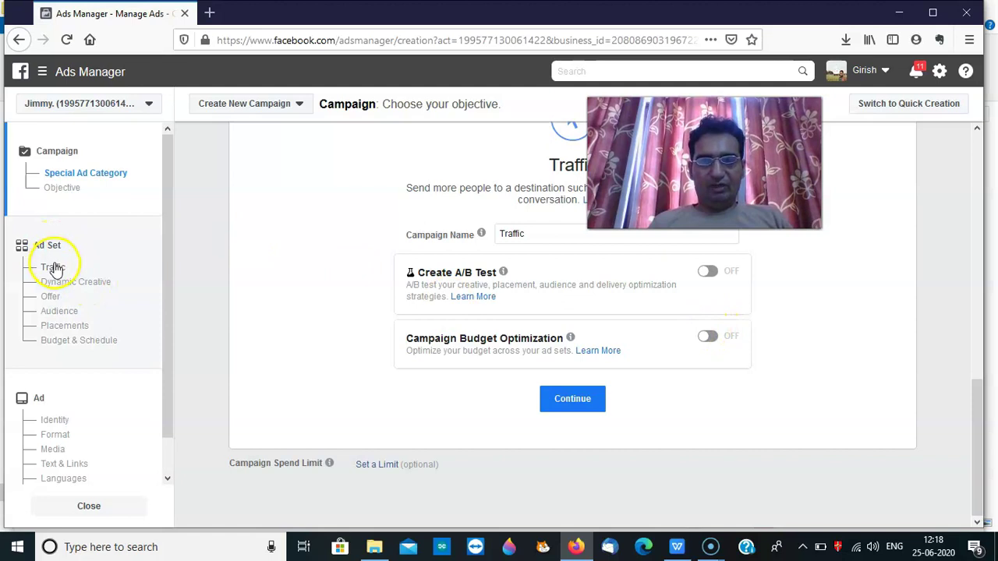
click(709, 339)
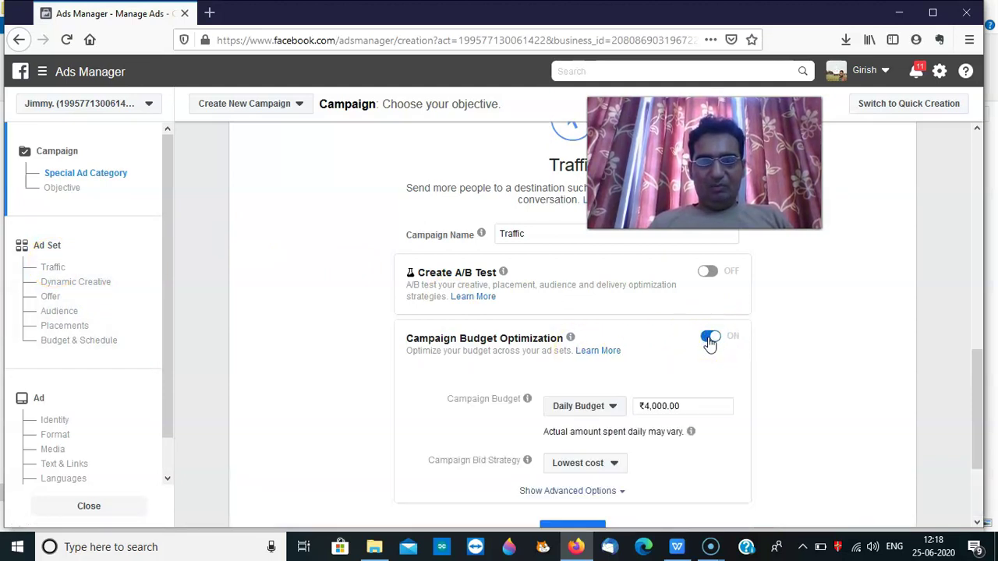
Set the campaign's daily budget to ₹900 and continue to the ad set settings.
click(680, 403)
drag(680, 402, 644, 400)
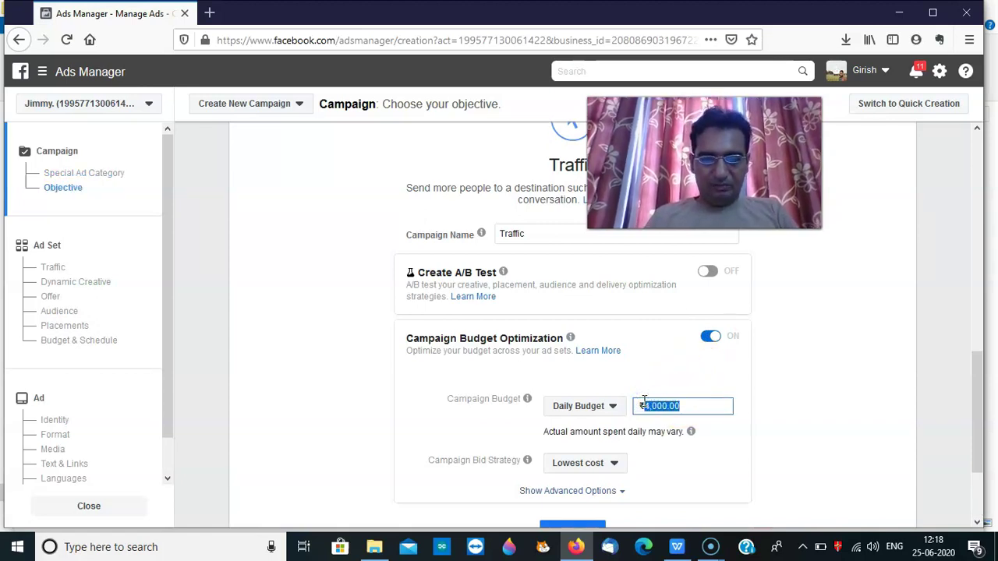
text(500)
key(BackSpace)
key(BackSpace)
key(BackSpace)
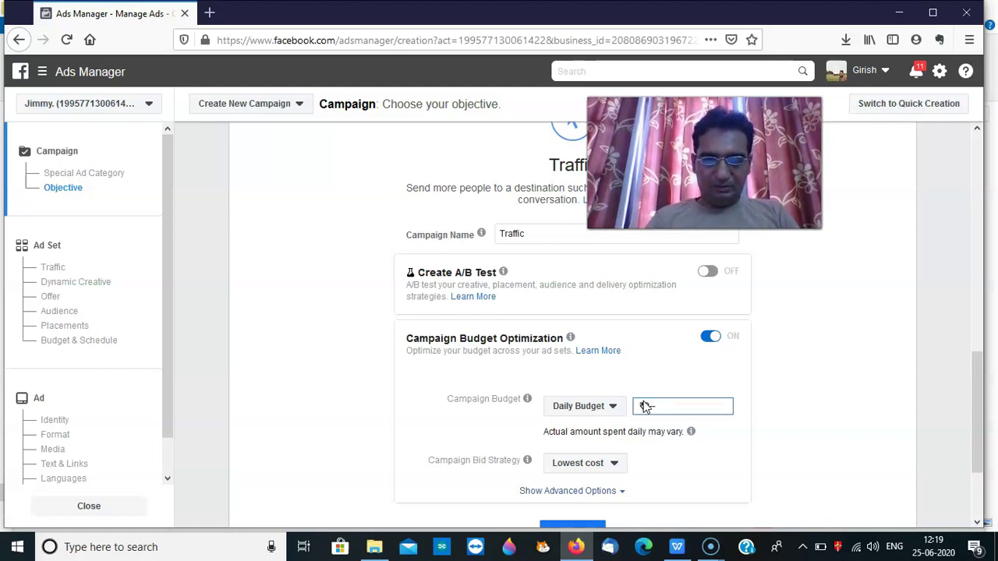
text(900)
click(772, 434)
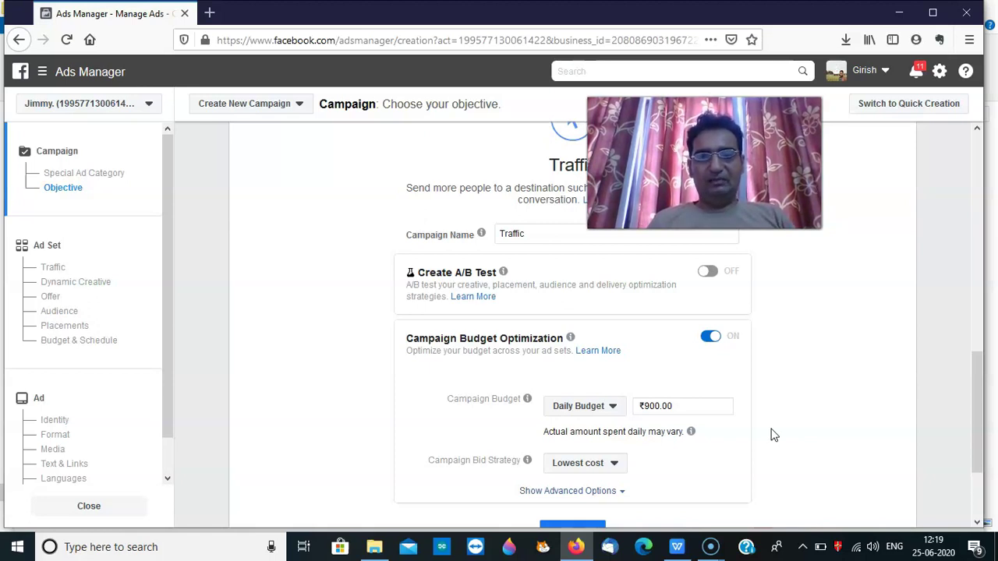
click(676, 405)
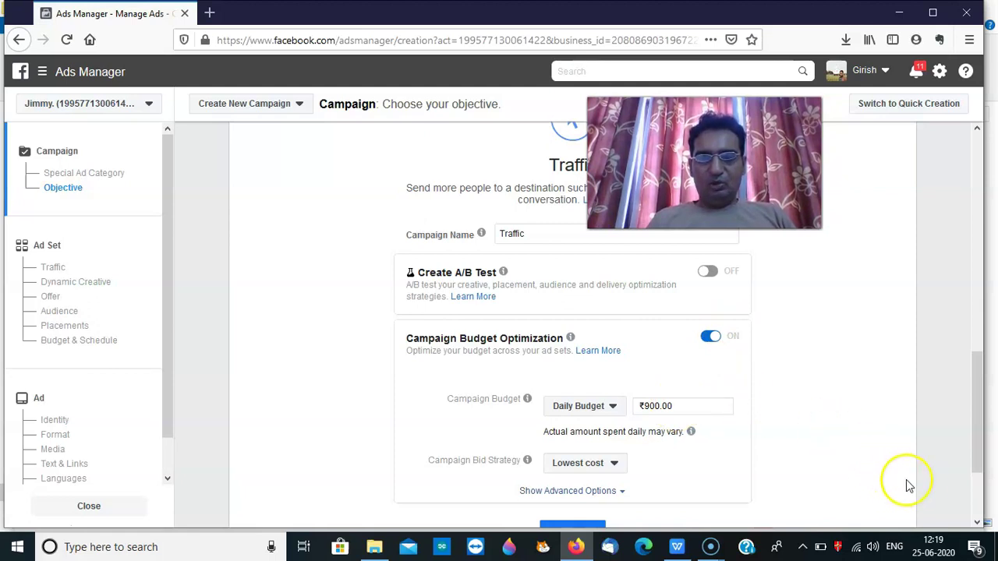
mouse_move(981, 453)
mouse_down()
mouse_move(985, 477)
mouse_move(986, 455)
mouse_up()
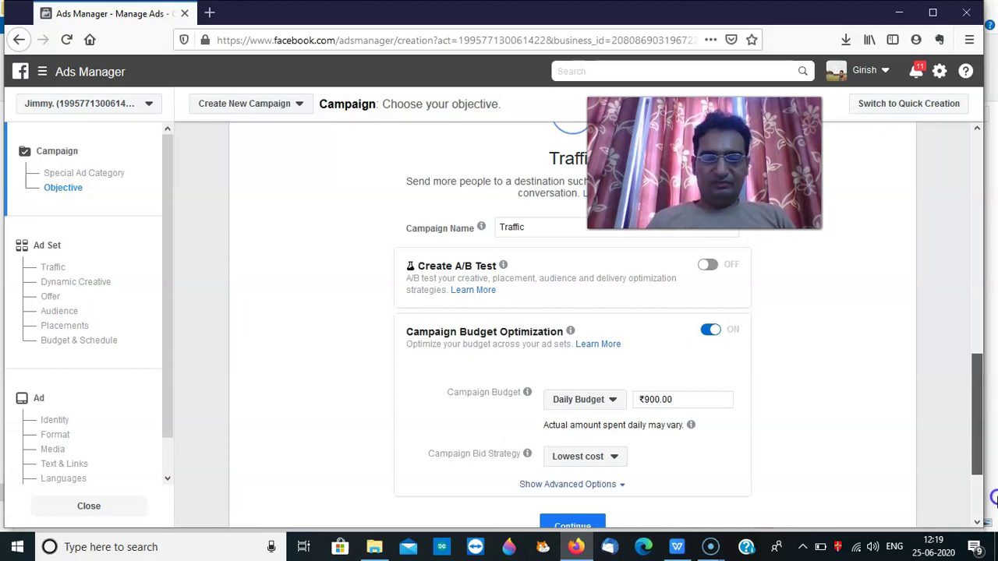
click(566, 524)
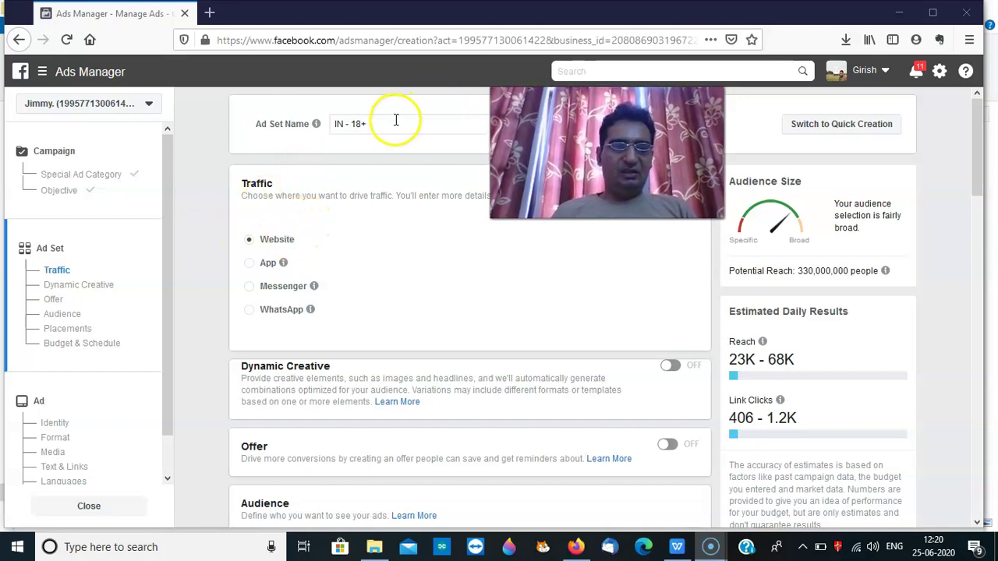
Rename the ad set as Admire Traffic.
click(322, 124)
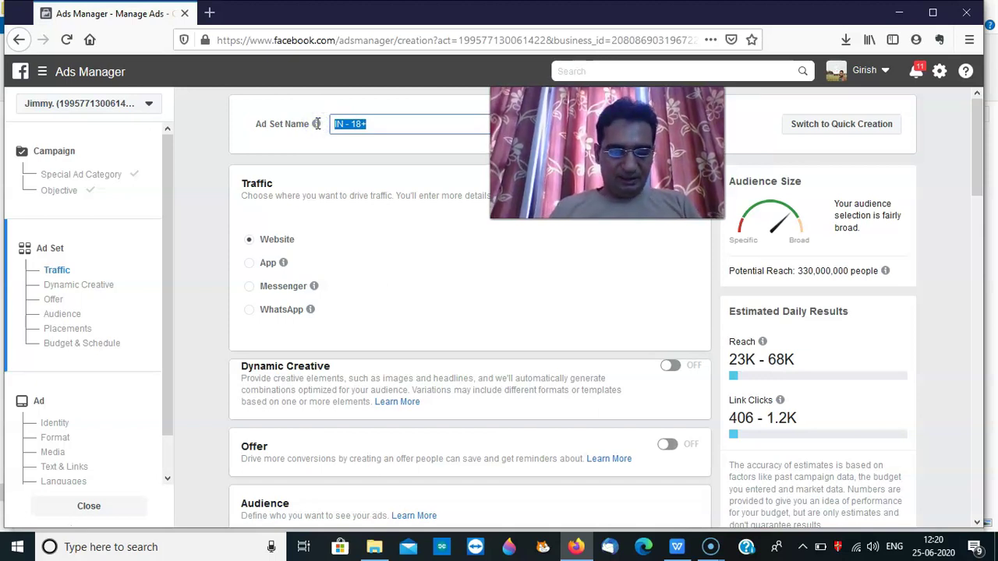
mouse_move(317, 129)
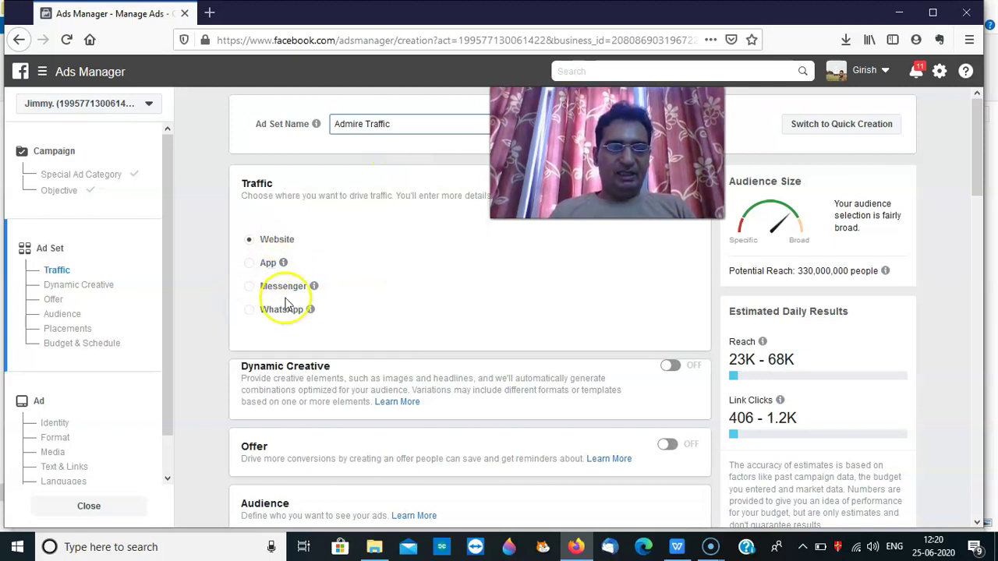
mouse_move(311, 312)
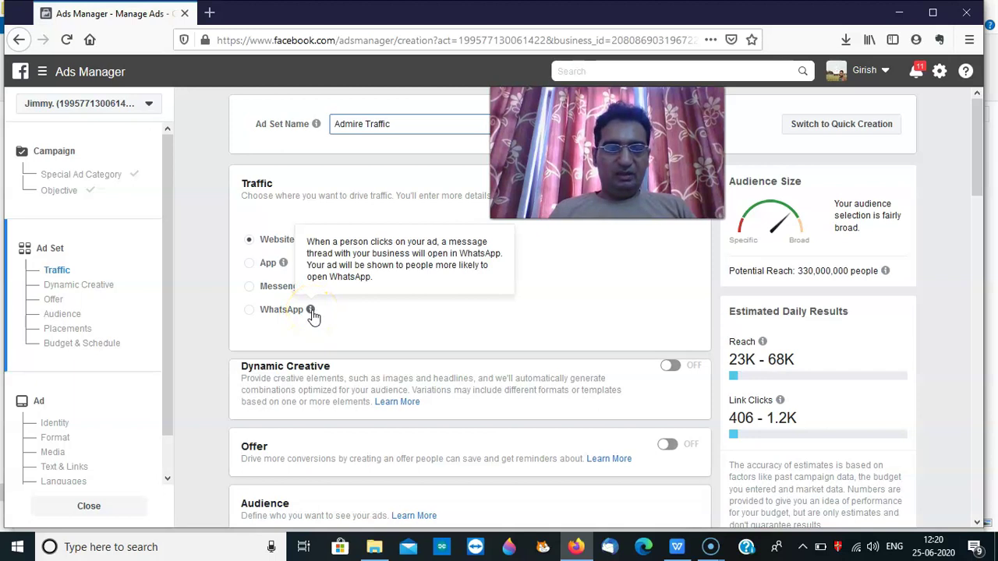
Set the audience's maximum age to 44 and its gender to Men.
drag(977, 184, 981, 308)
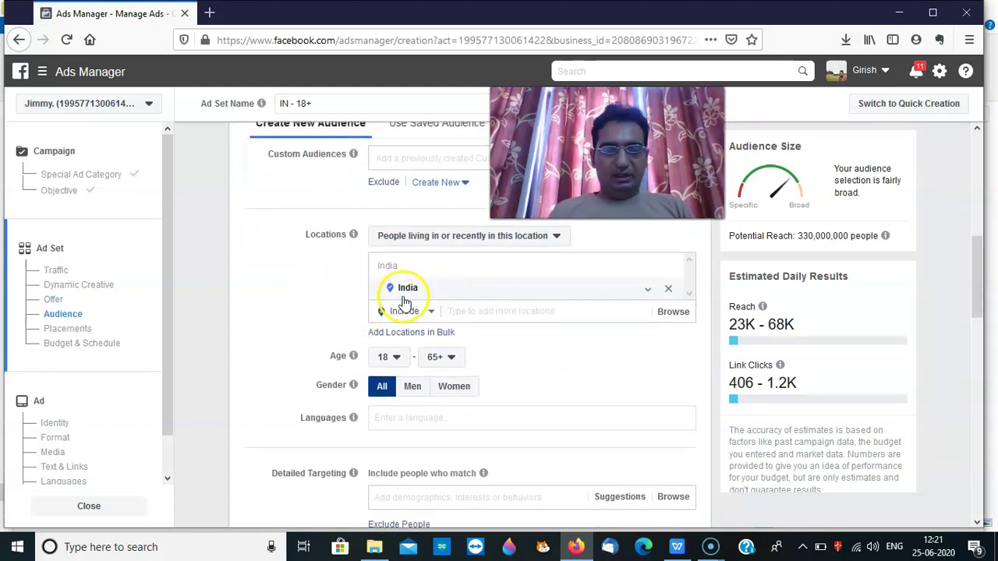
click(441, 360)
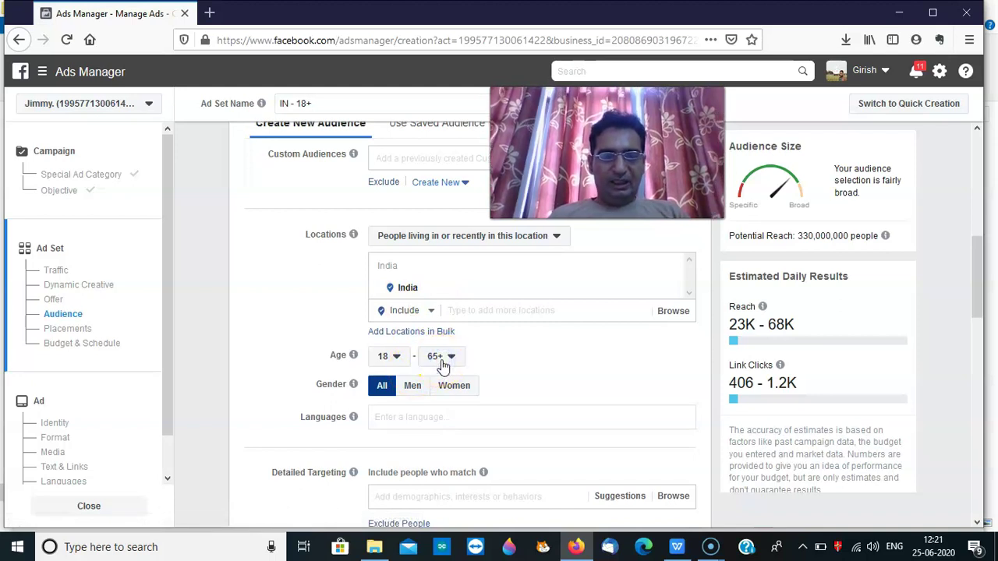
click(441, 360)
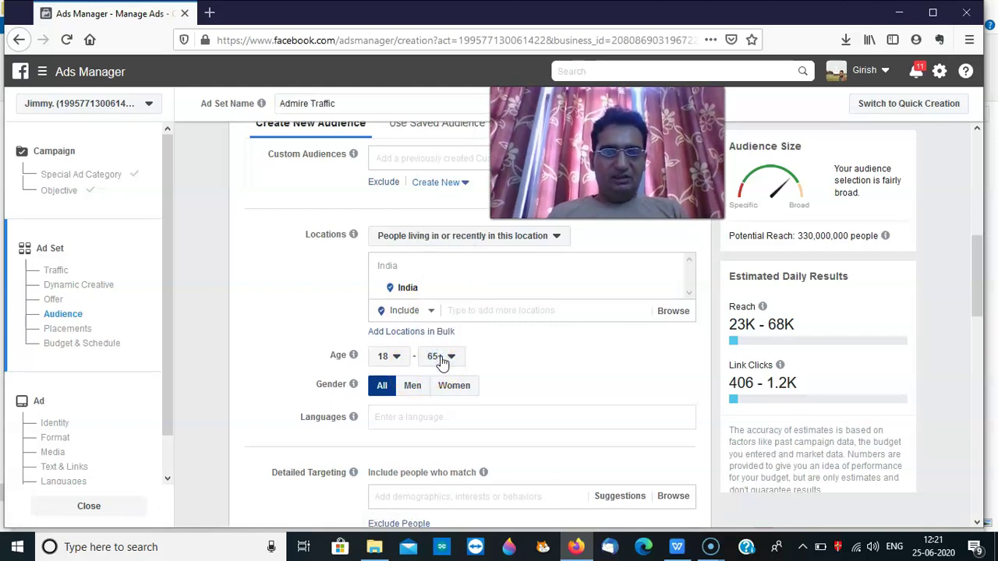
click(441, 359)
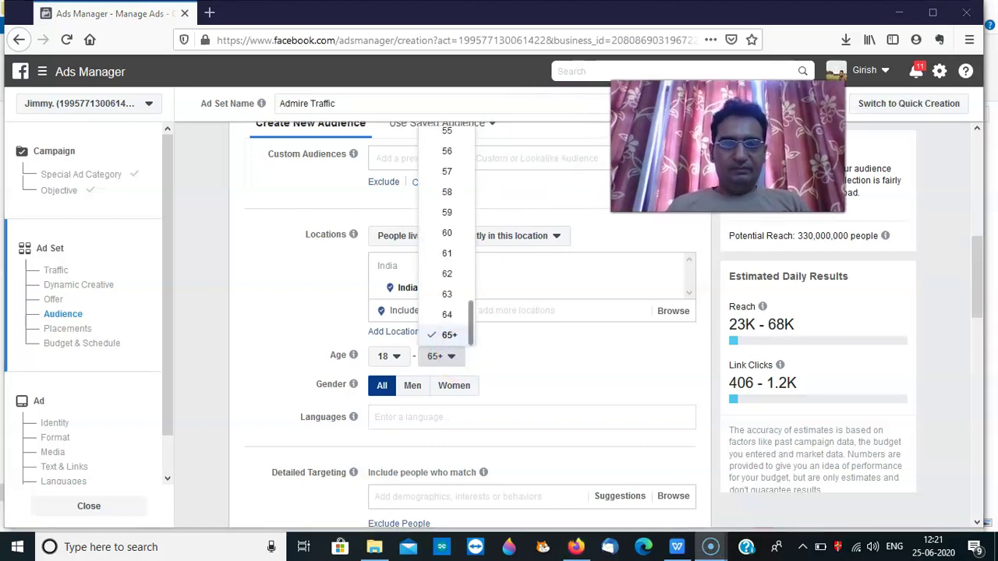
drag(470, 311, 477, 242)
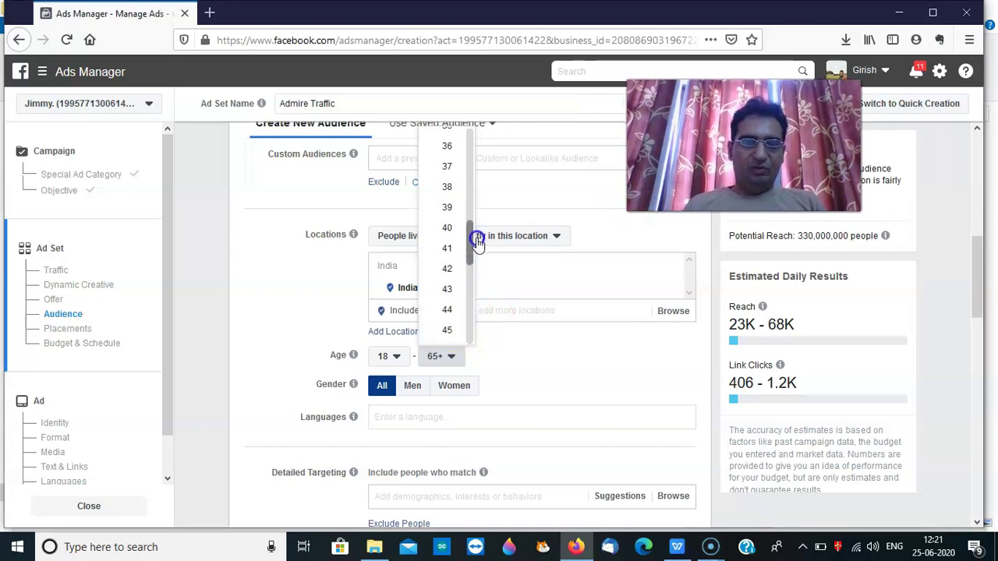
click(448, 310)
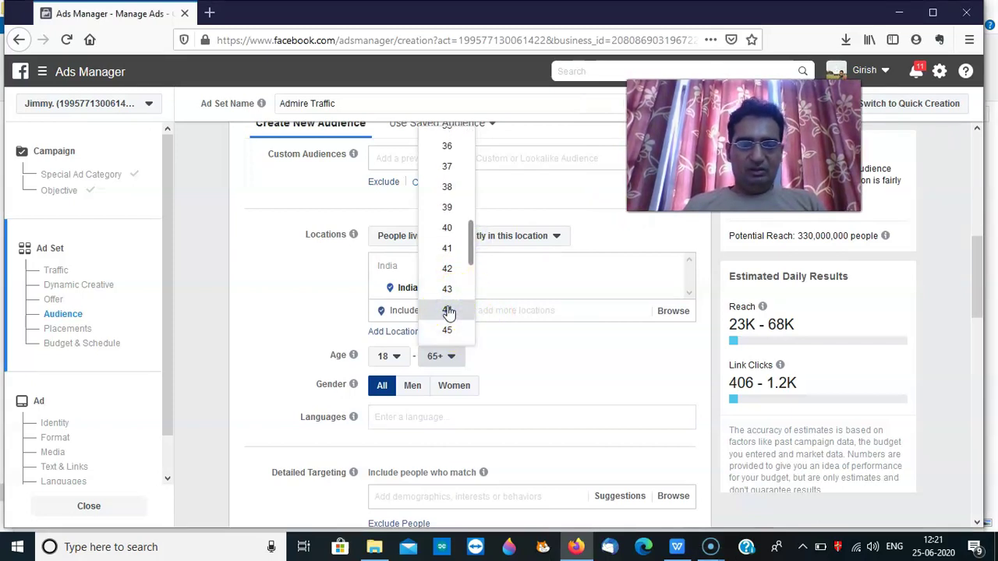
click(415, 387)
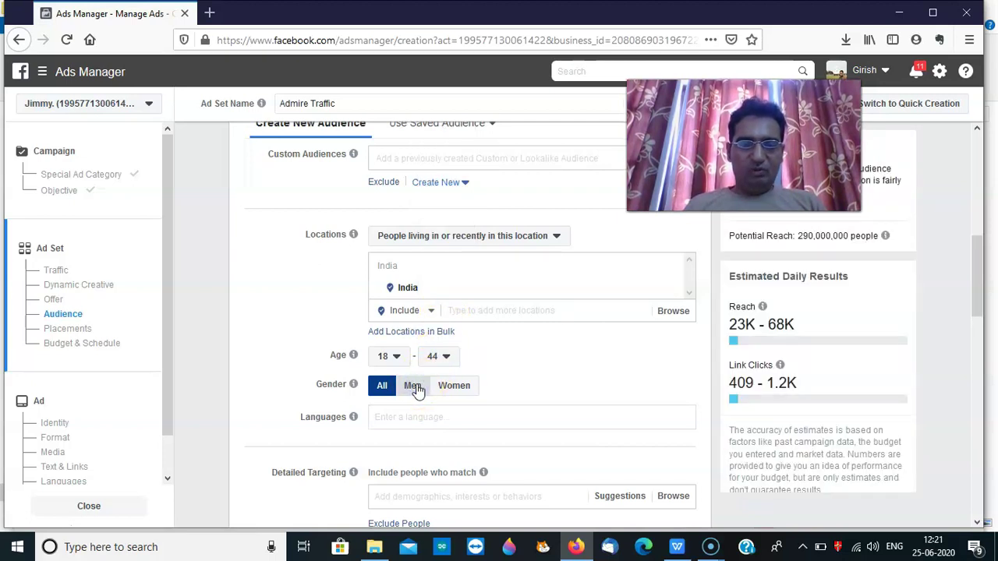
click(415, 387)
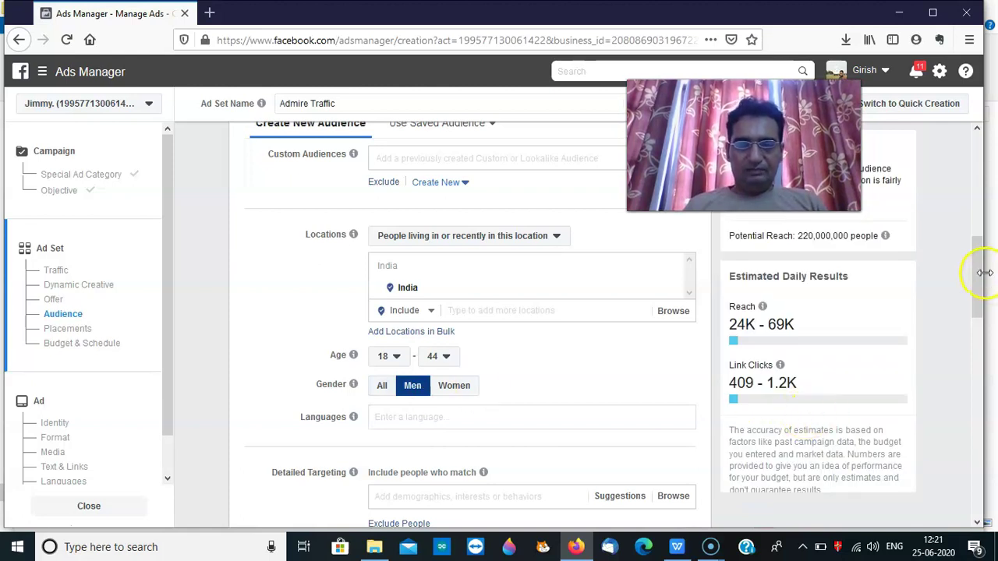
Switch the ad set from automatic to Manual Placements.
scroll(981, 280, down, 1)
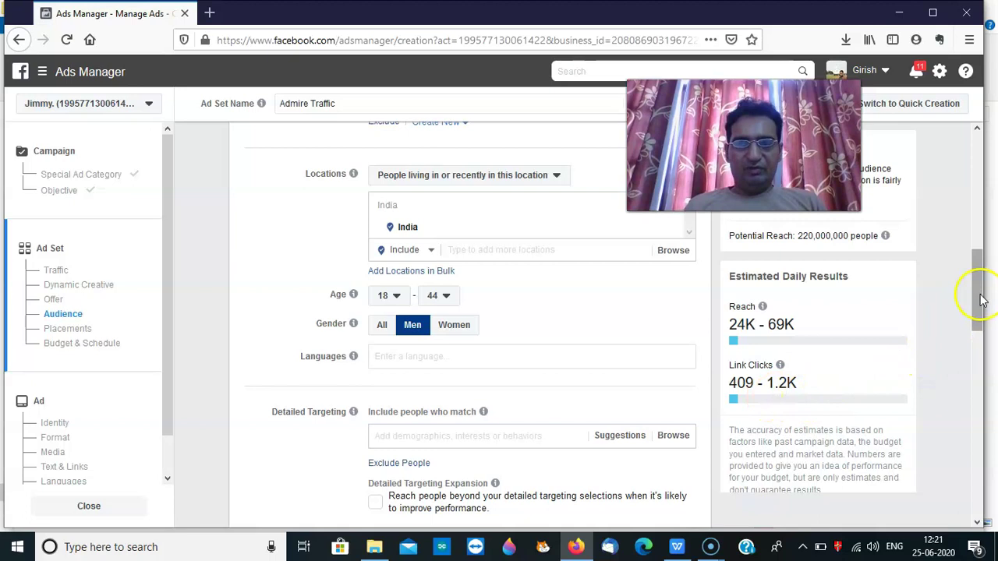
drag(977, 300, 991, 396)
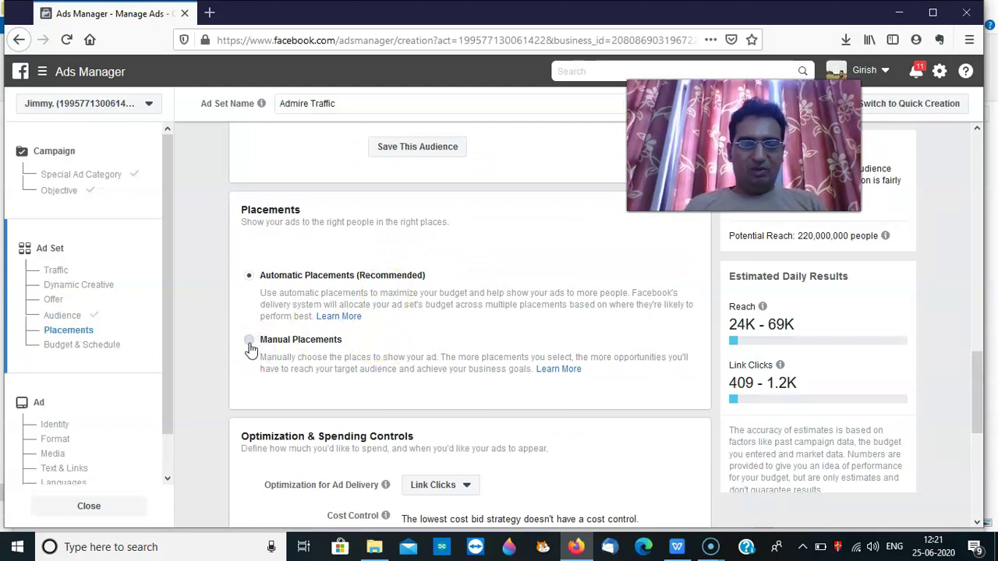
click(249, 344)
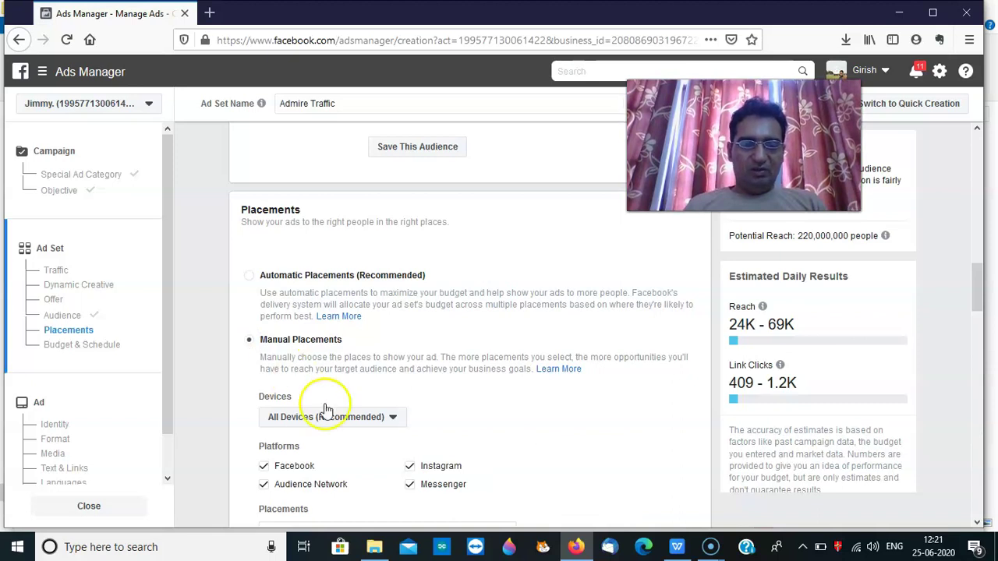
Deselect every Feeds placement except Facebook News Feed, including Instagram, Marketplace, Video Feeds, Right Column, Explore, Messenger Inbox and Groups Feed.
drag(978, 290, 983, 329)
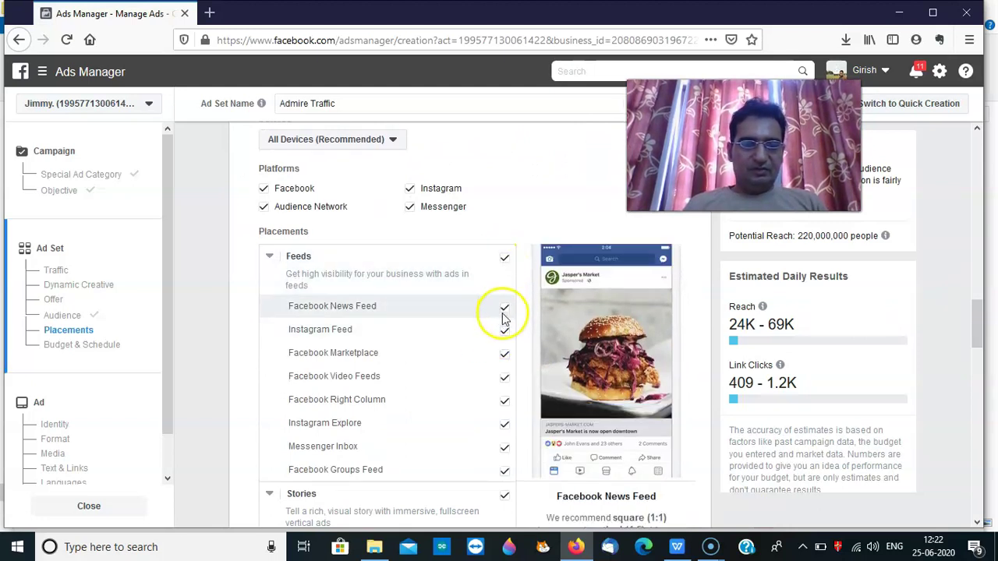
click(505, 358)
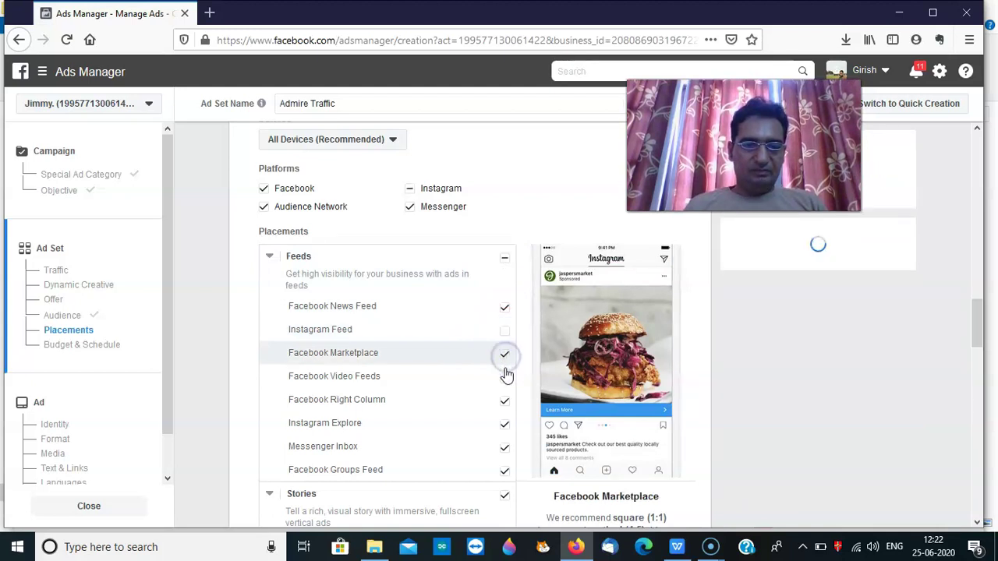
click(505, 379)
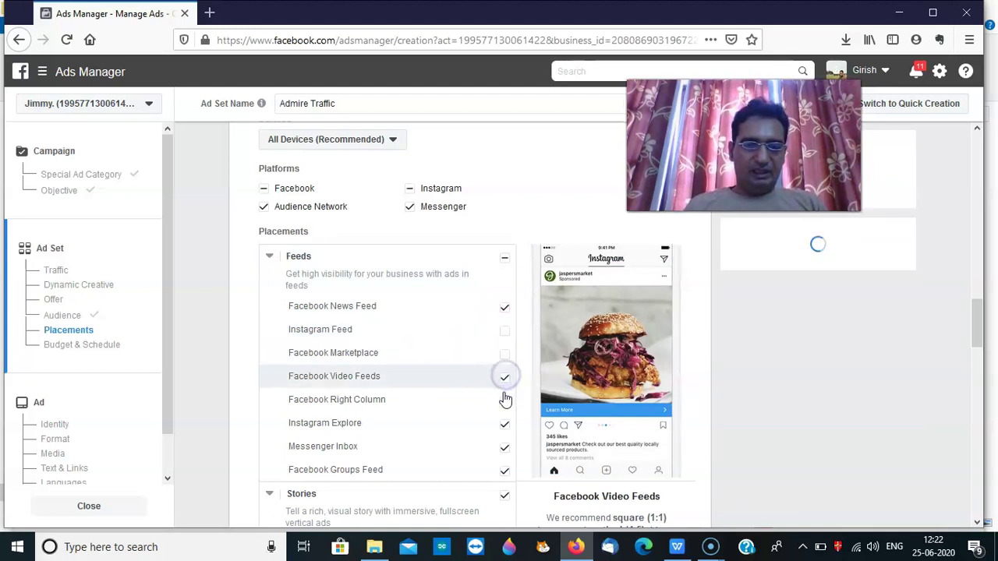
click(504, 403)
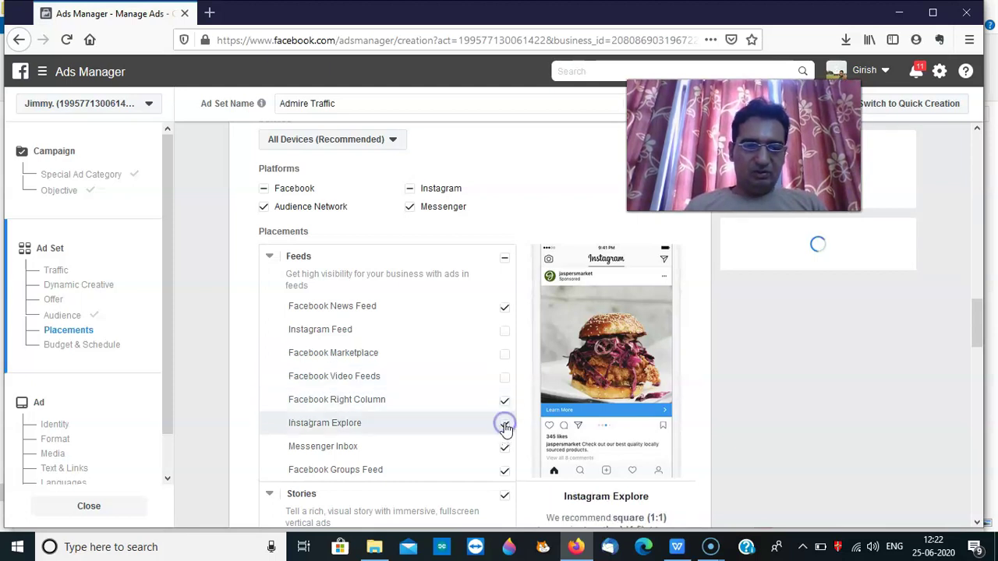
click(504, 423)
click(505, 401)
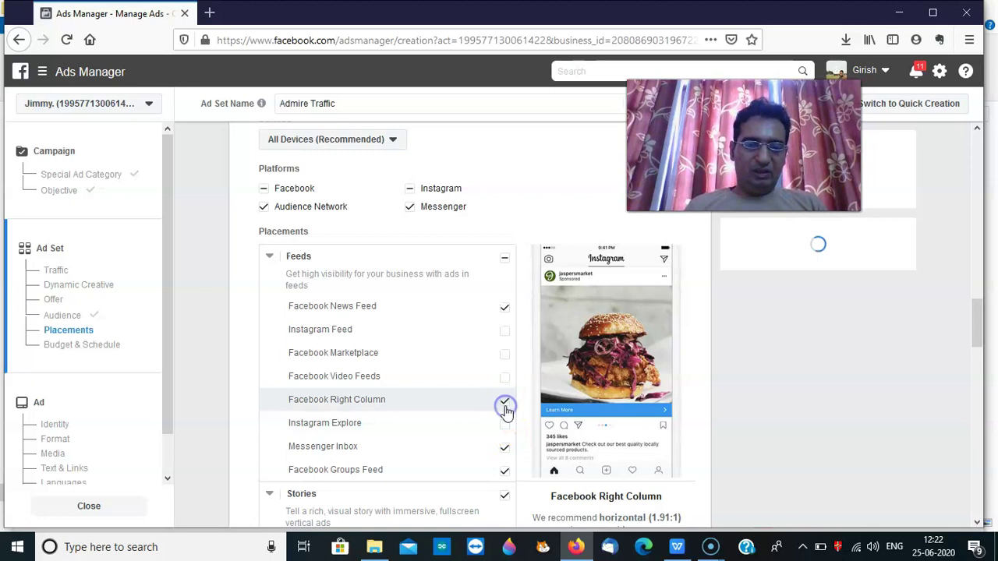
click(504, 402)
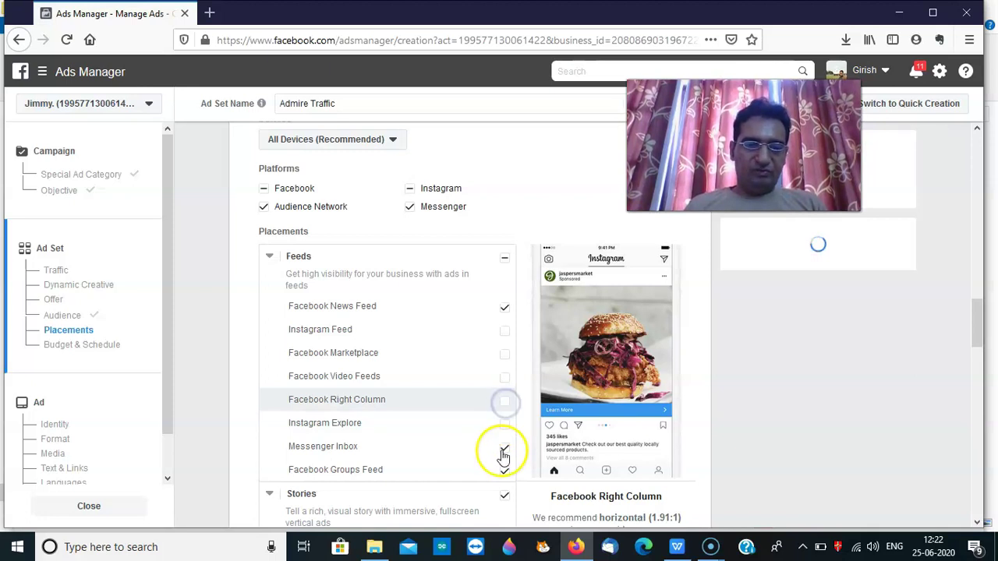
click(504, 452)
click(505, 402)
click(505, 446)
click(505, 472)
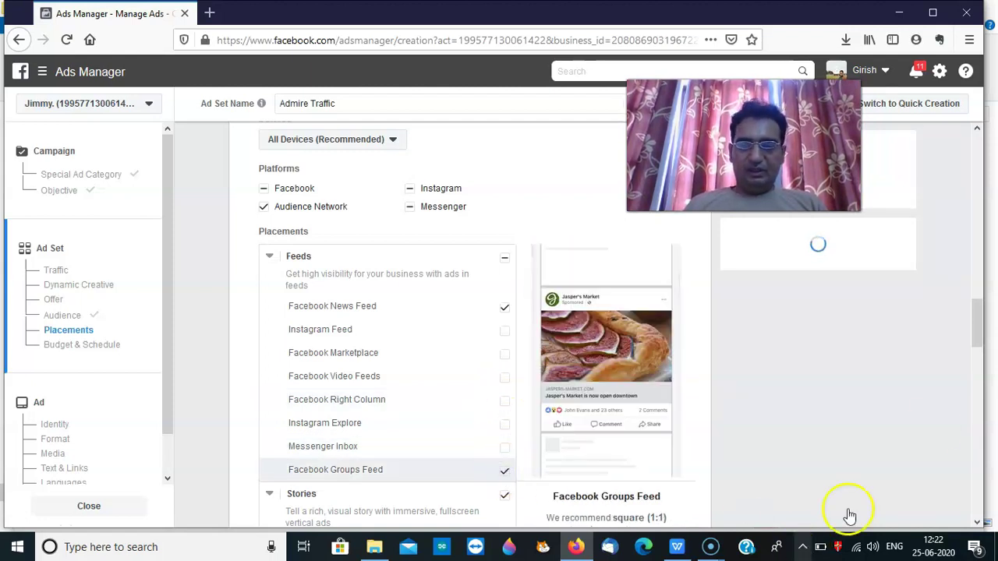
Deselect the Facebook Stories, Messenger Stories, In-Stream and Search placements, keeping Instagram Stories selected.
drag(973, 337, 976, 352)
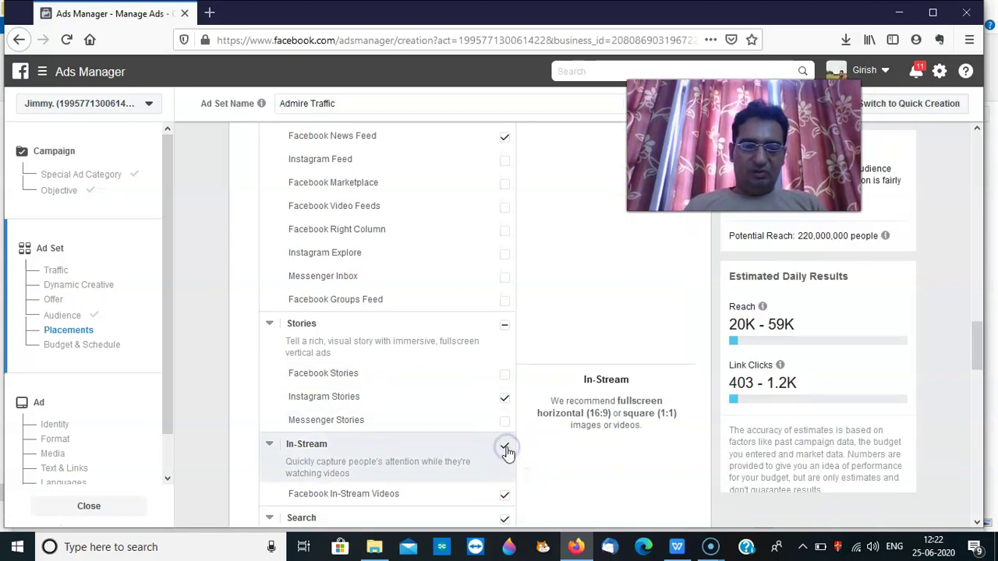
drag(976, 362, 980, 396)
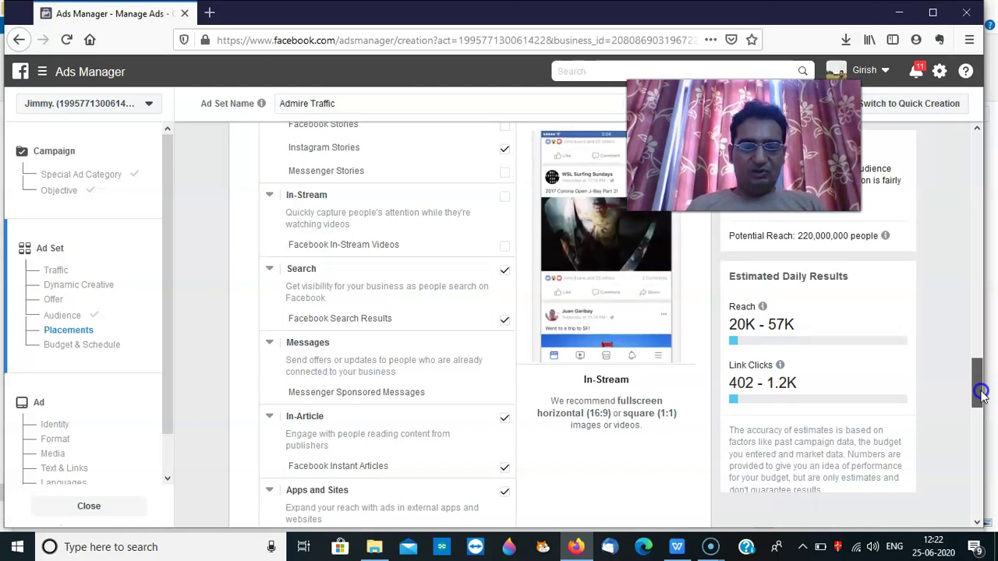
drag(980, 396, 981, 378)
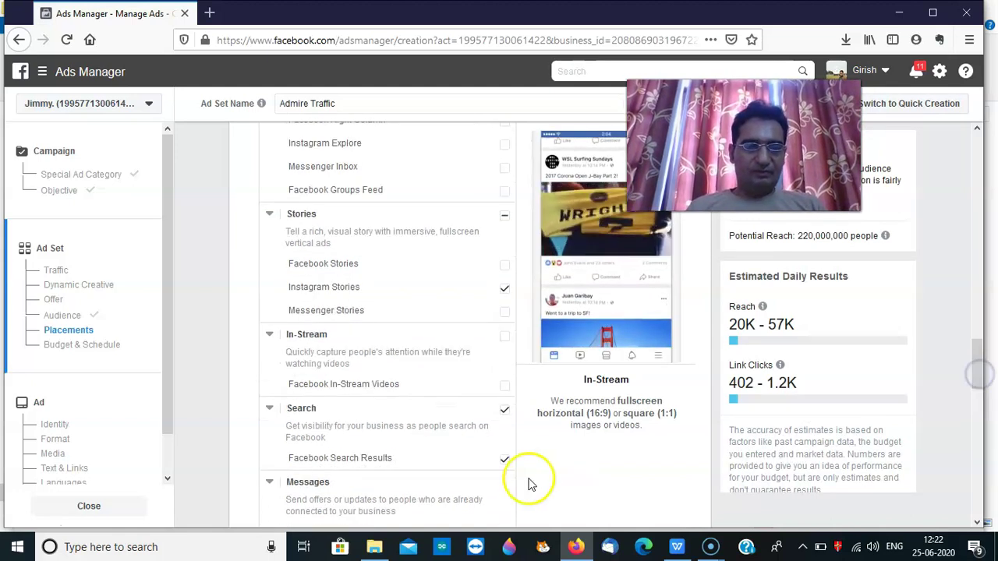
click(502, 411)
click(506, 461)
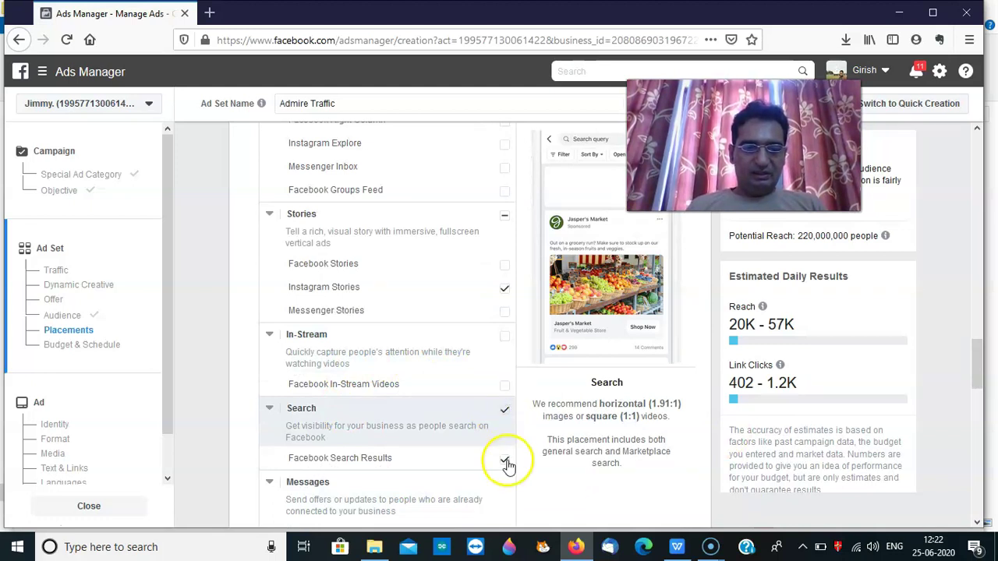
click(506, 460)
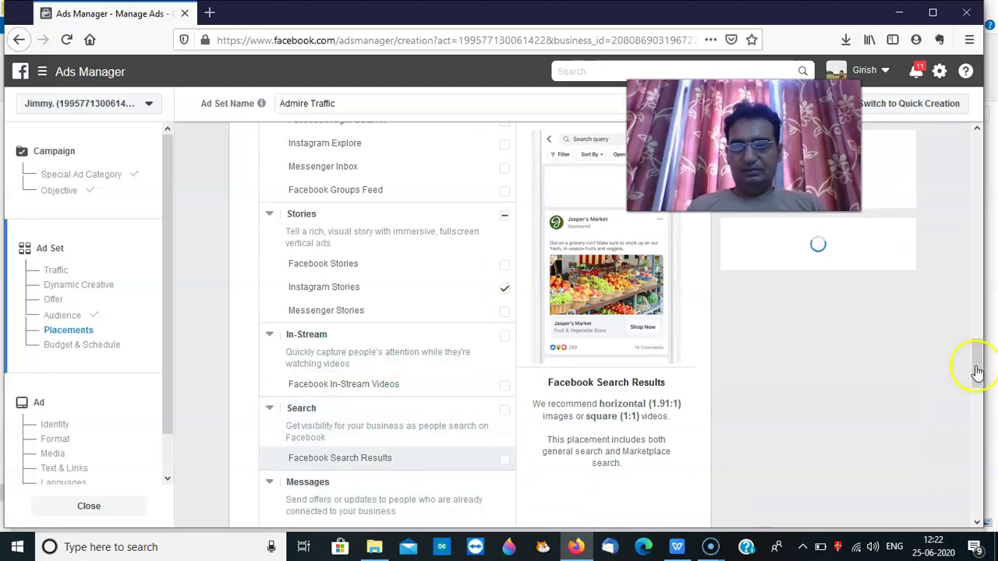
Keep the remaining placements and the continuous schedule, and continue to the ad settings.
drag(976, 372, 988, 420)
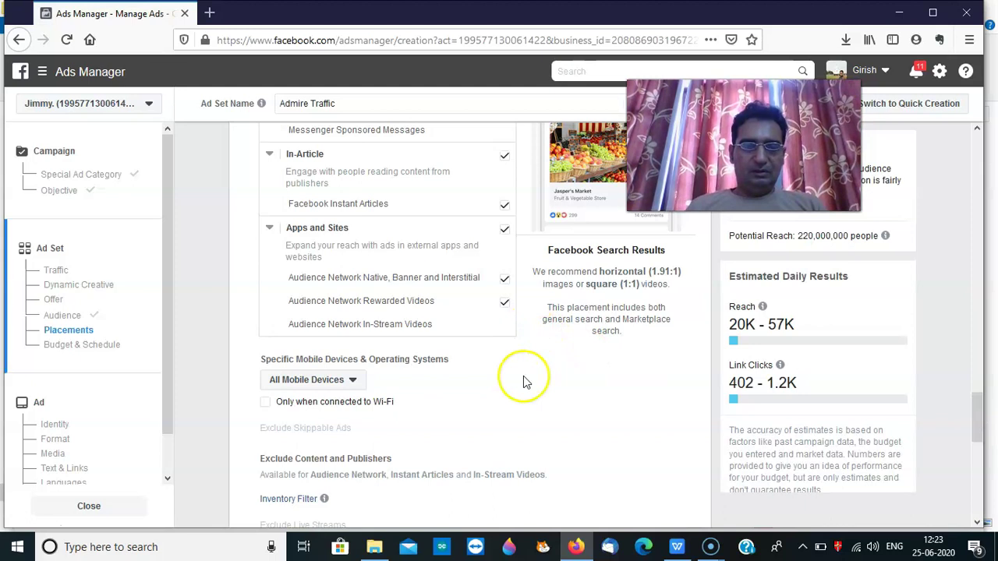
drag(975, 411, 994, 491)
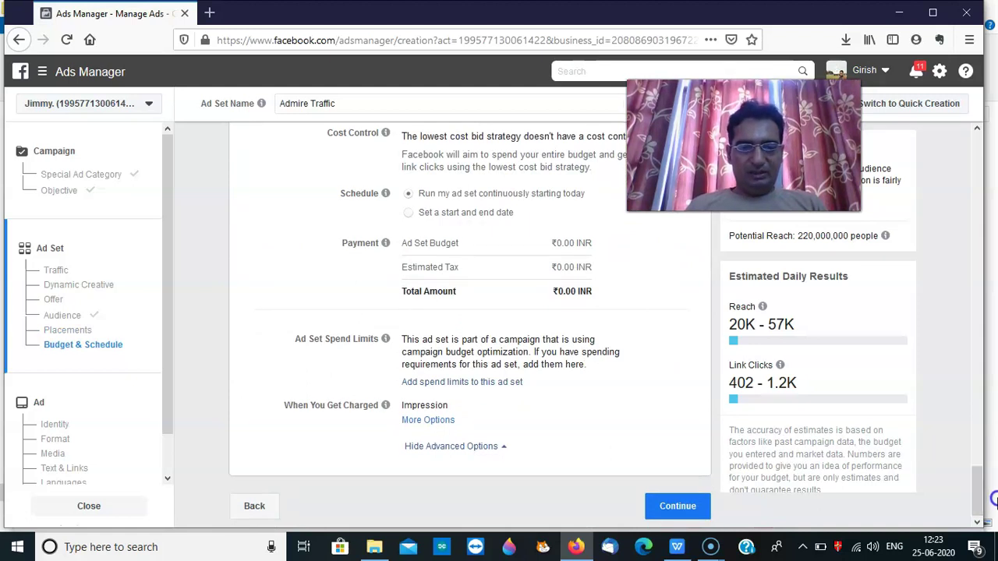
click(658, 508)
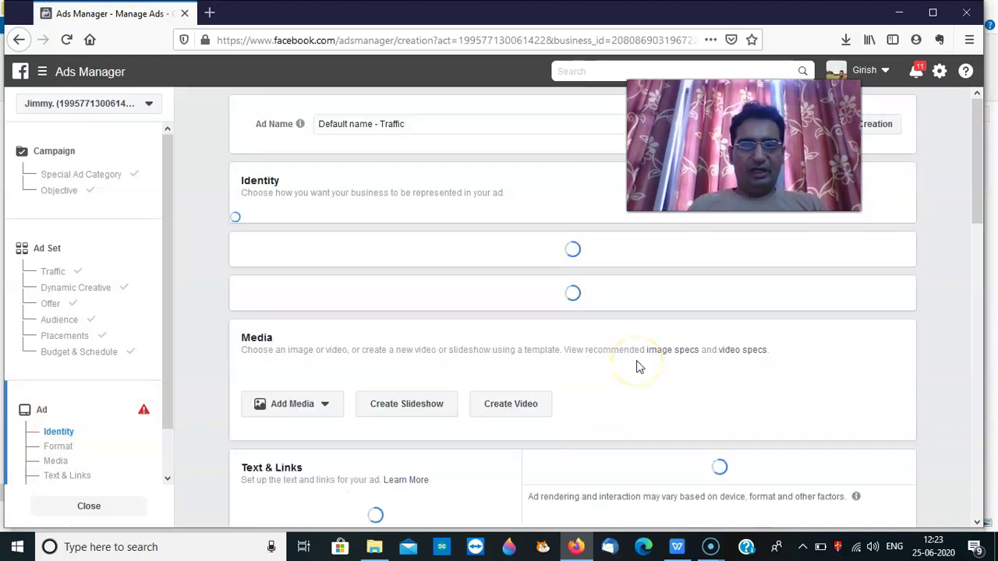
Rename the ad as Admire - Traffic.
click(405, 124)
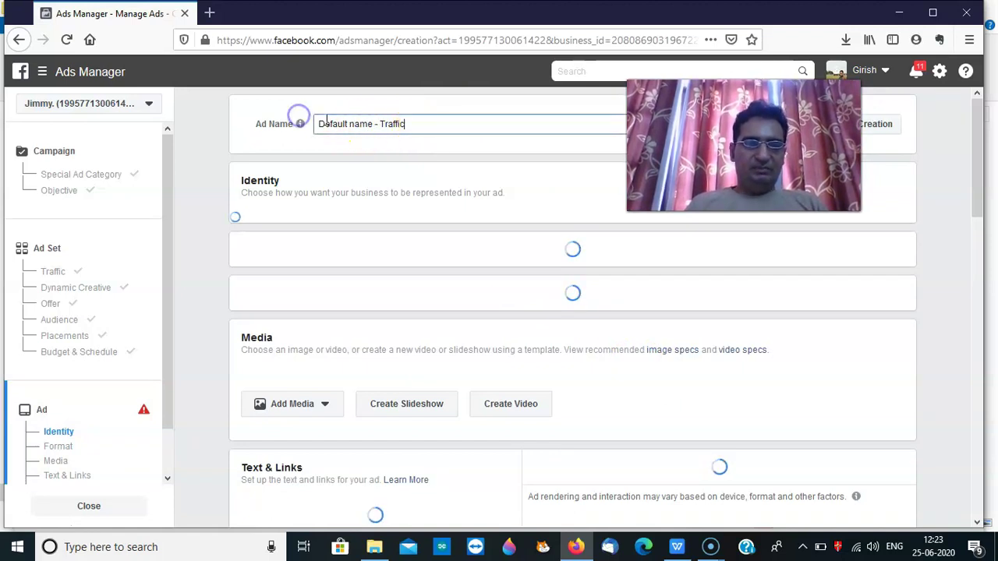
click(347, 123)
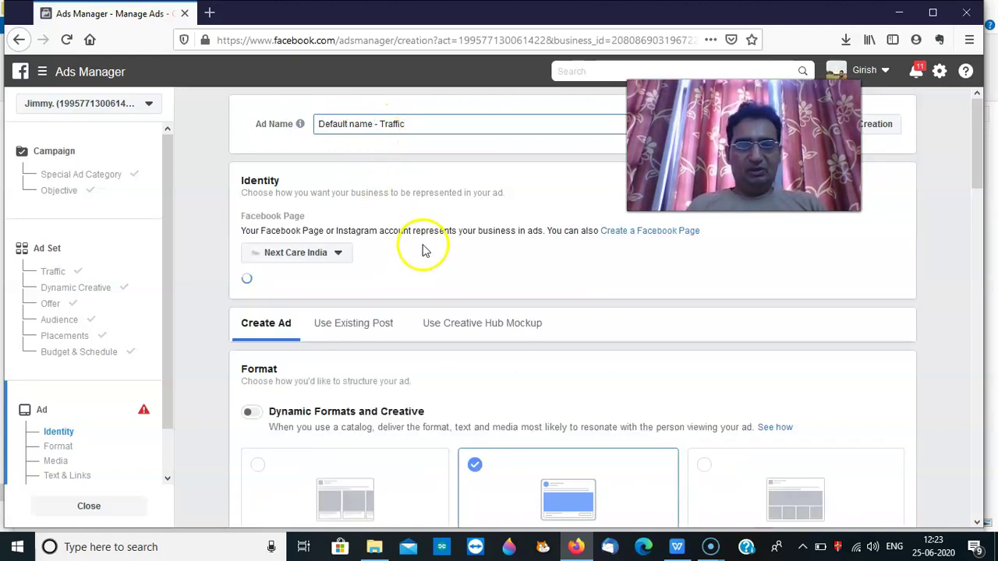
click(372, 125)
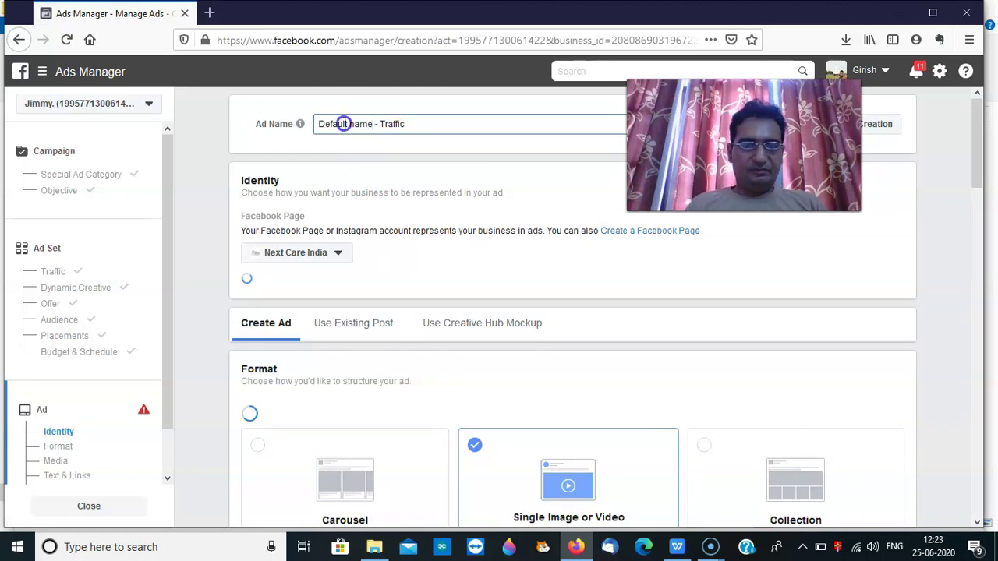
key(shift+Home)
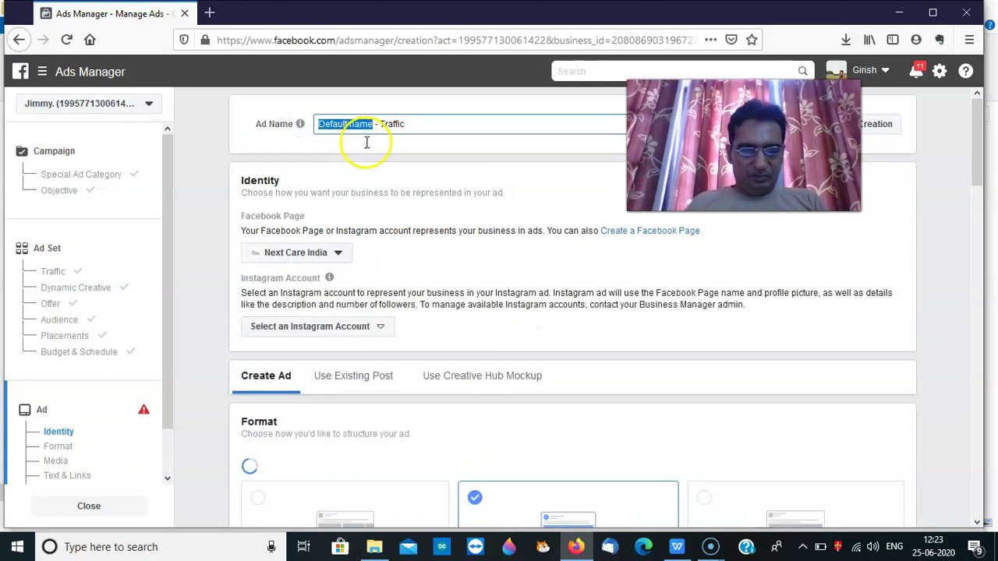
text(Ad)
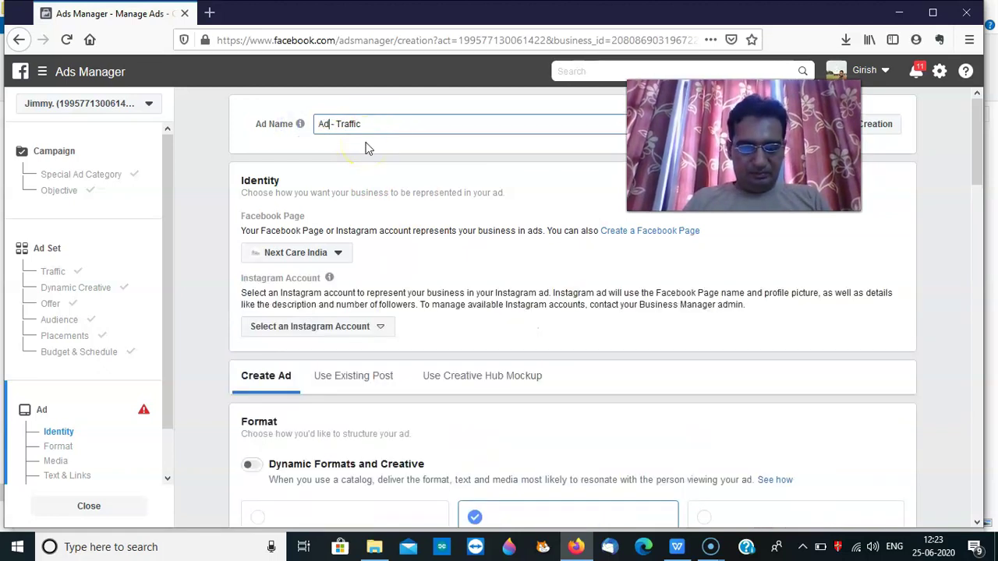
text(re)
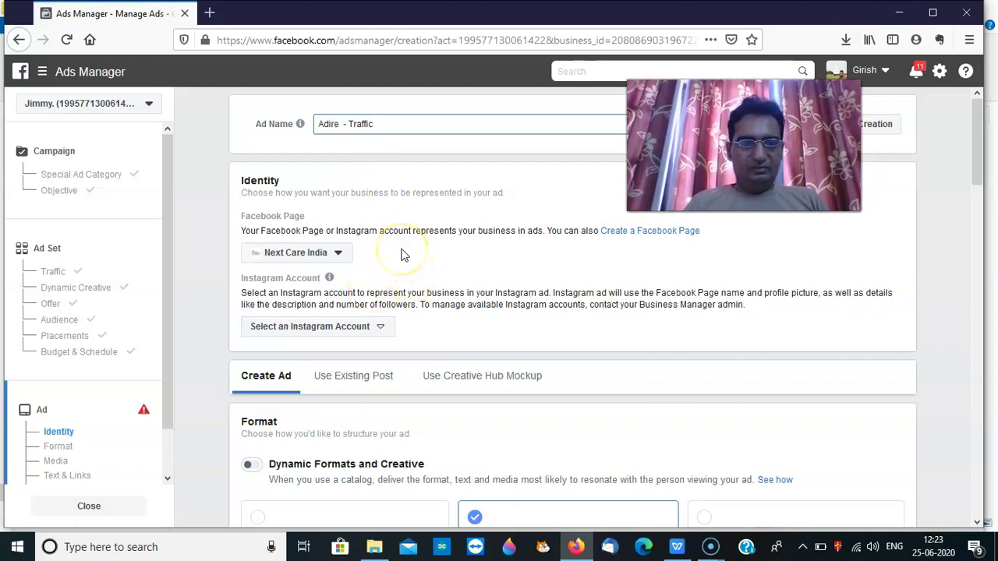
key(BackSpace)
key(BackSpace)
key(BackSpace)
key(BackSpace)
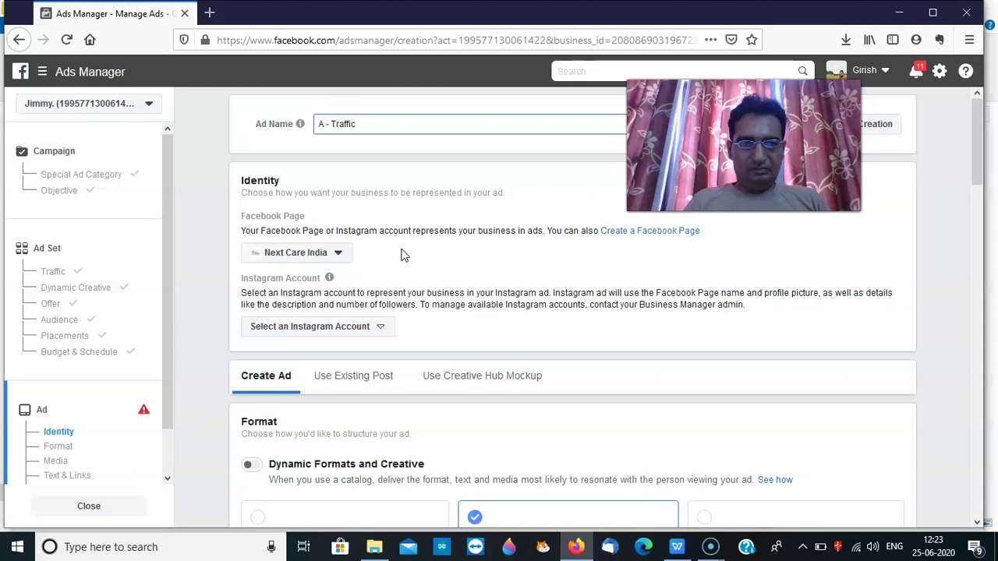
text(dmire)
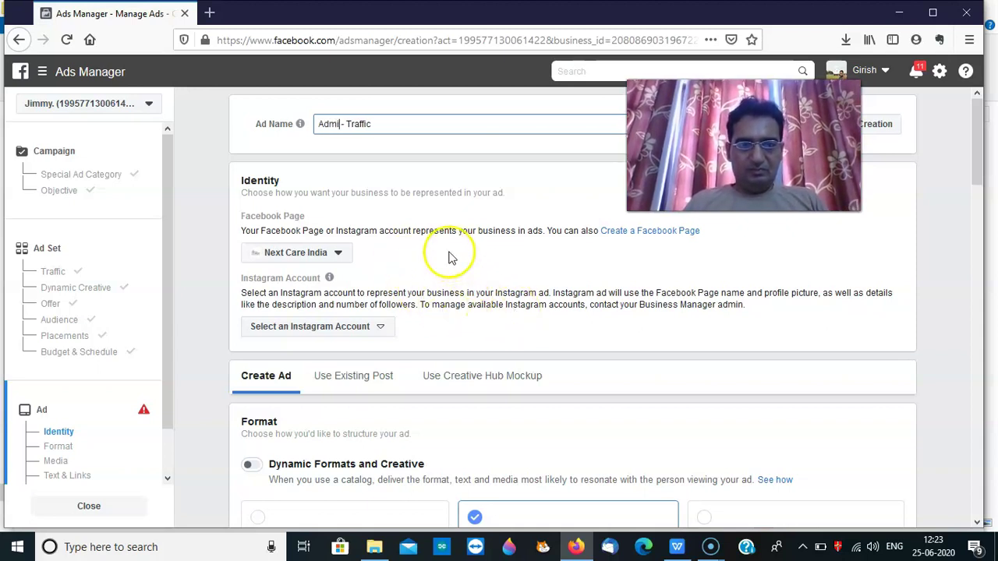
Keep Next Care India as the ad's Facebook Page and select mynextscent as its Instagram account.
click(328, 260)
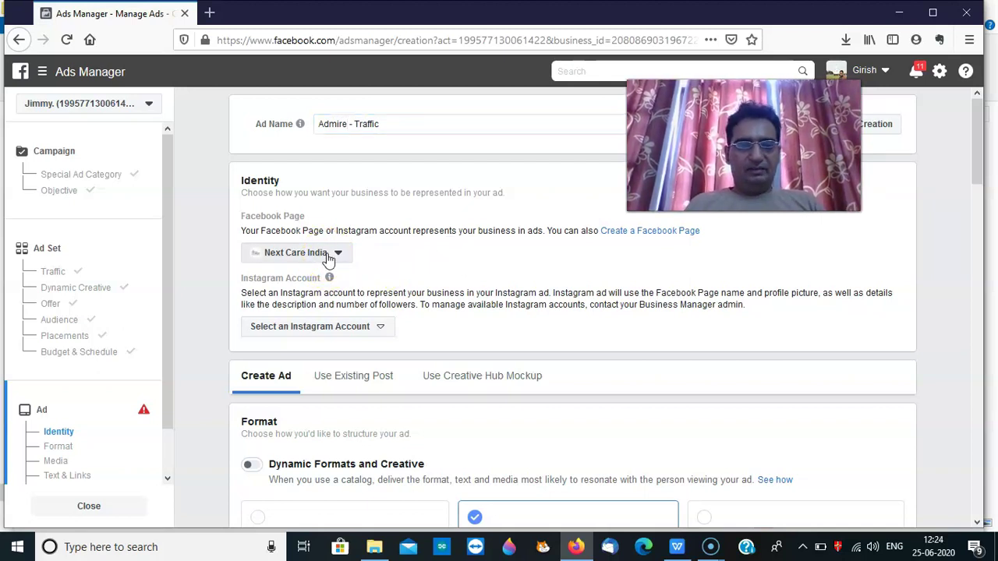
click(327, 257)
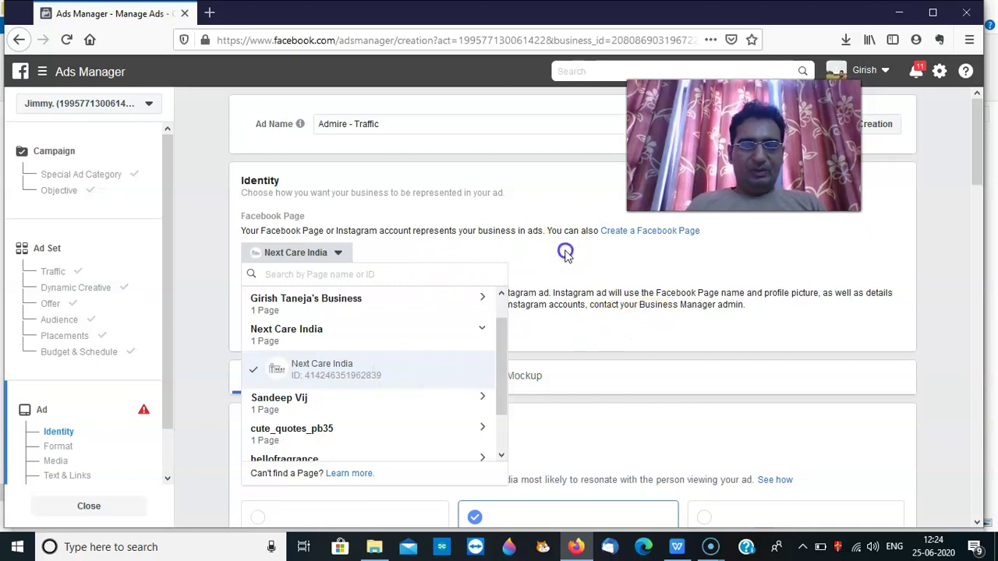
click(505, 300)
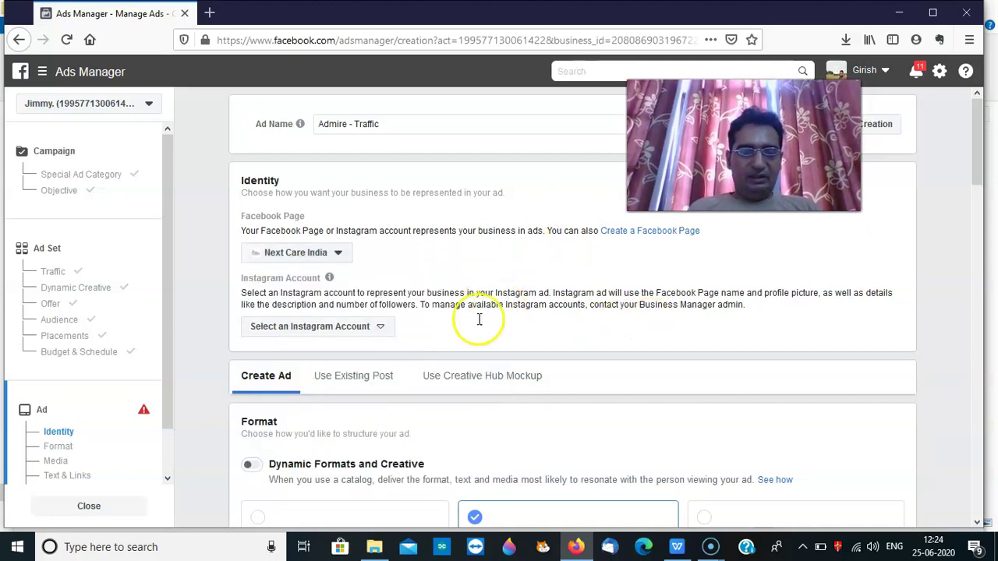
click(366, 333)
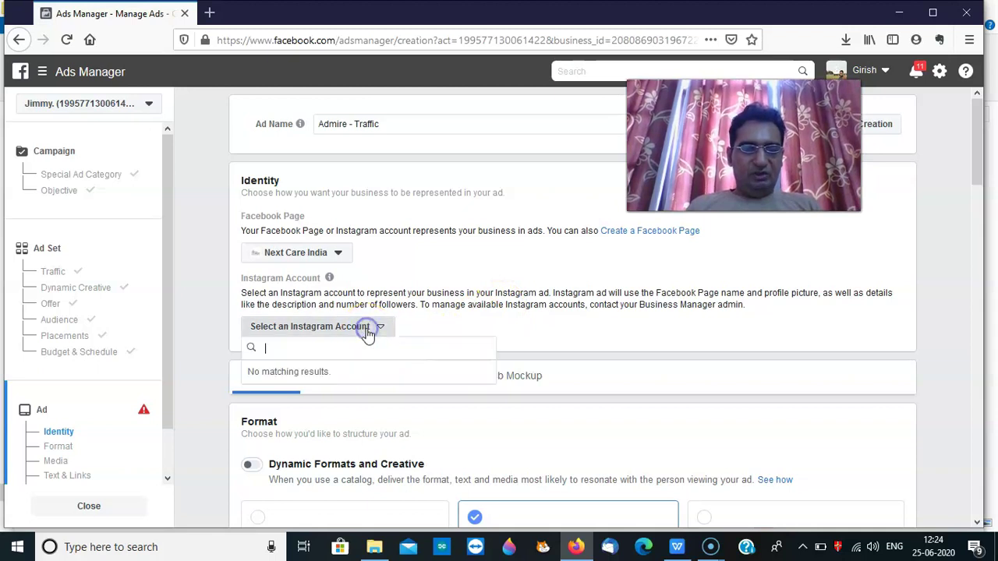
click(355, 379)
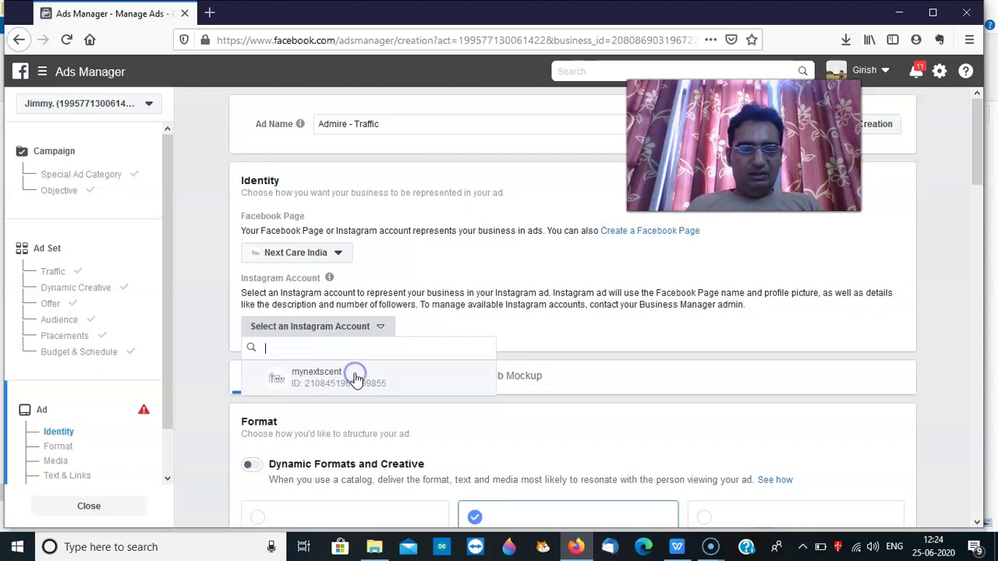
click(354, 375)
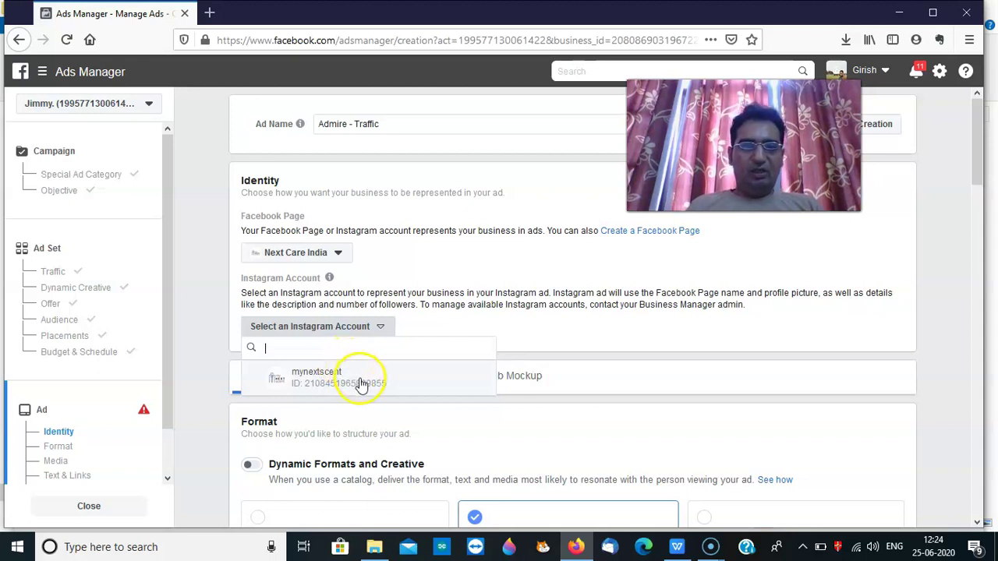
click(361, 383)
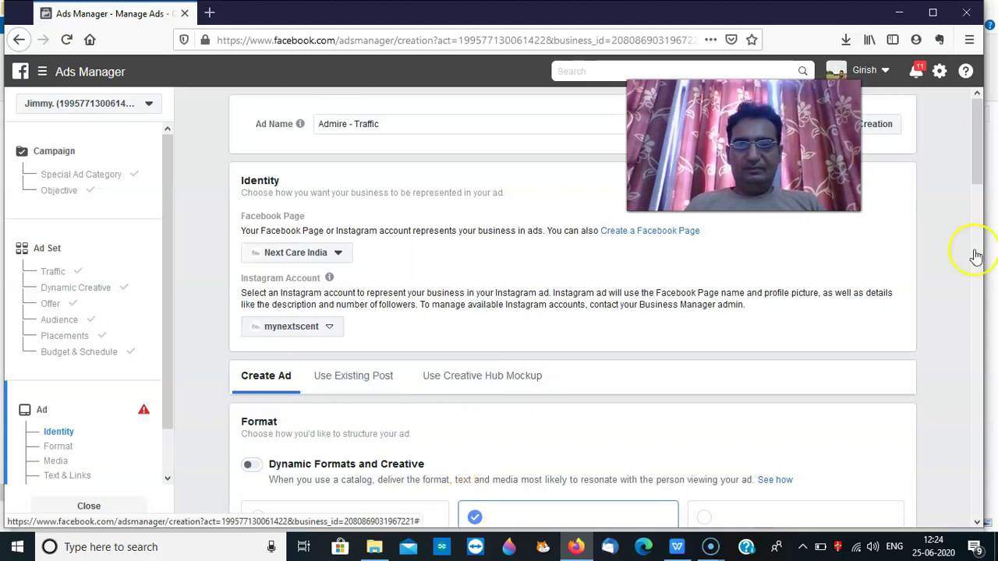
Set the ad to use an existing post instead of creating a new ad.
drag(981, 178, 984, 278)
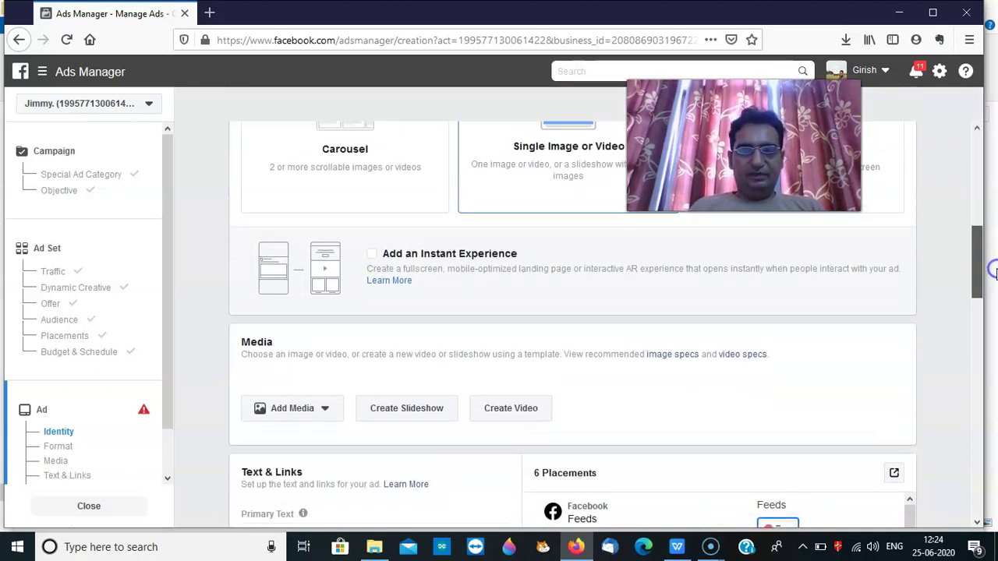
drag(981, 318, 965, 229)
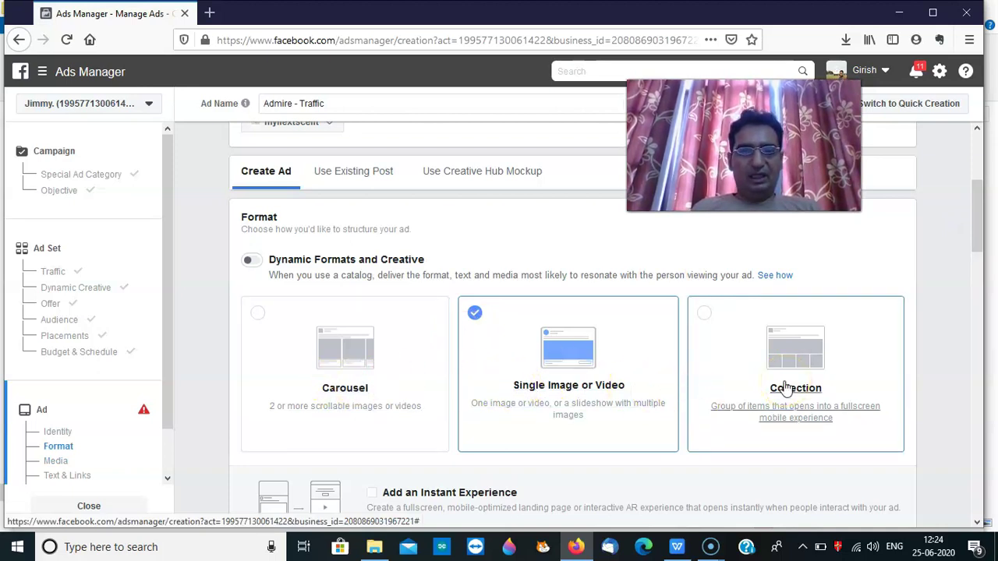
click(346, 177)
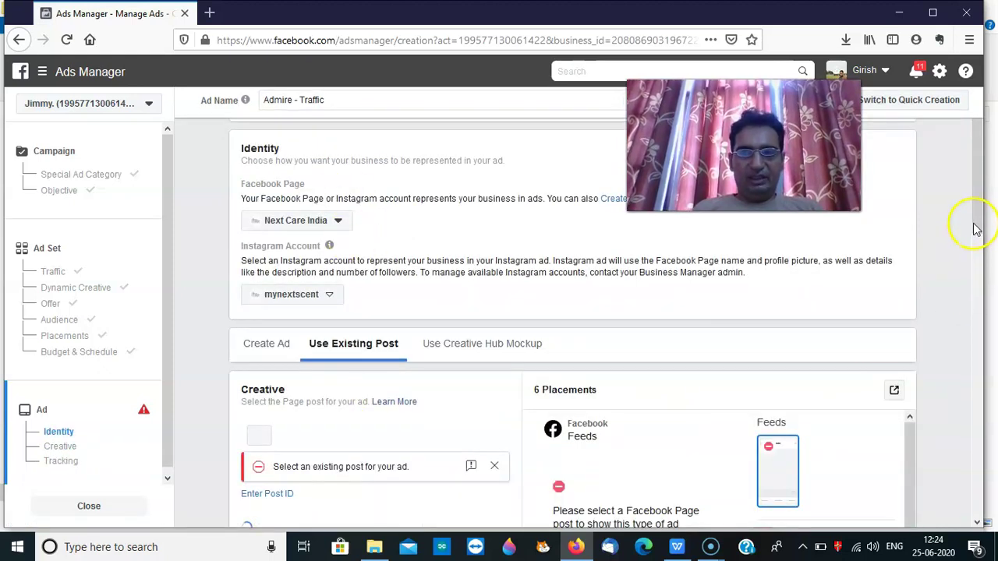
Select the Father's Day Special Facebook Page post as the ad's creative.
drag(974, 223, 986, 285)
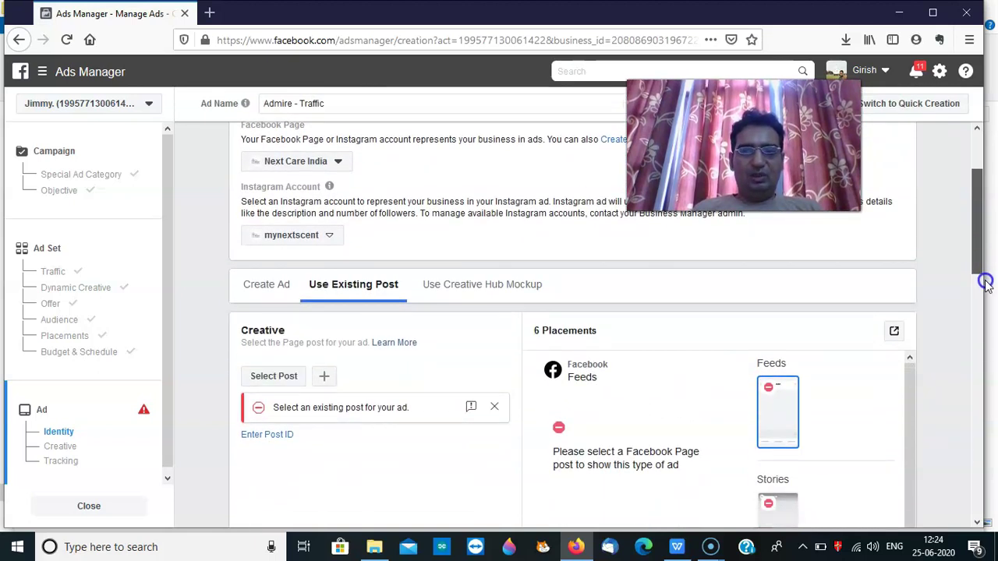
drag(986, 284, 985, 263)
click(284, 446)
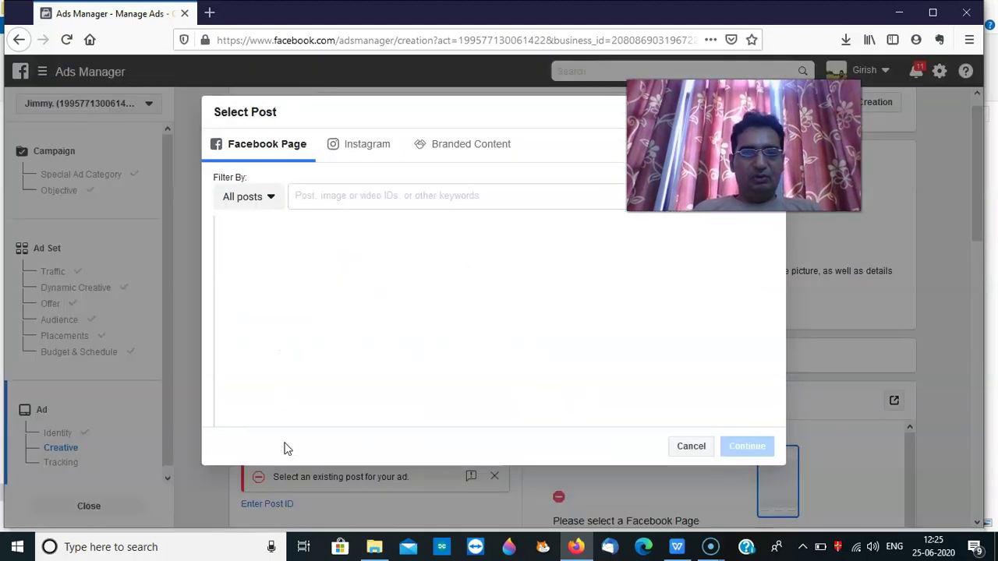
click(281, 161)
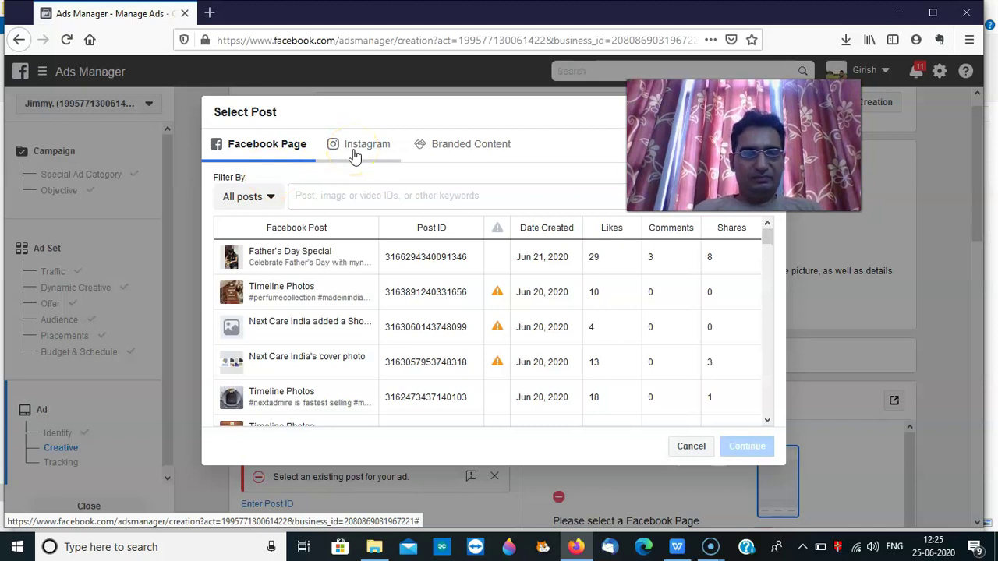
click(302, 259)
click(741, 445)
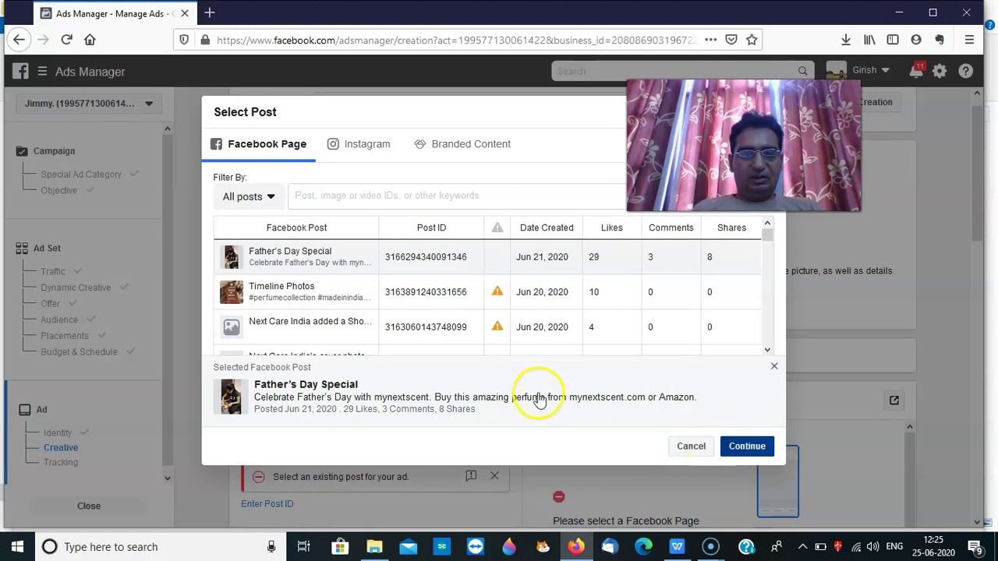
click(739, 446)
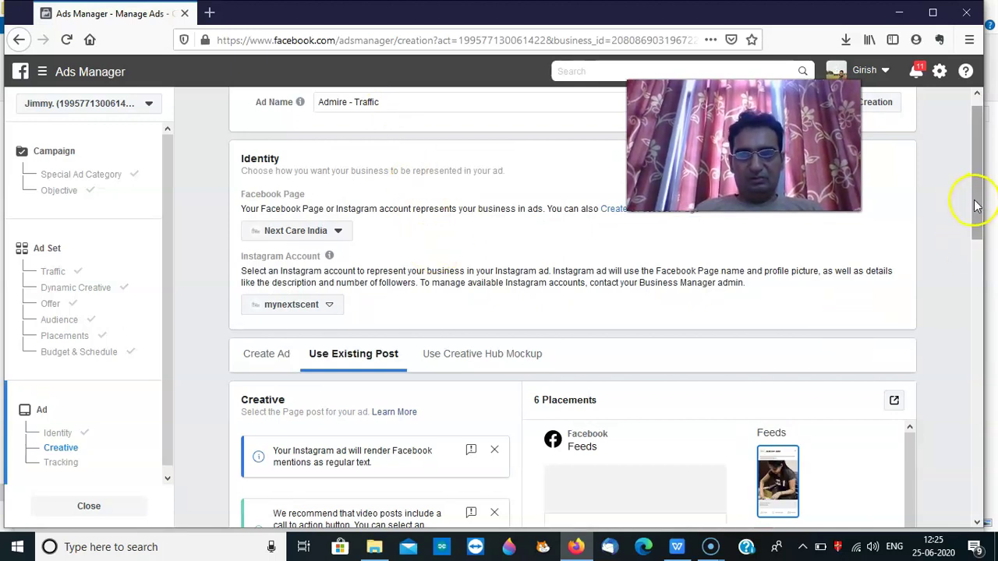
Keep the Facebook Pixel tracking on and confirm the ad to publish the Traffic campaign.
drag(975, 201, 994, 479)
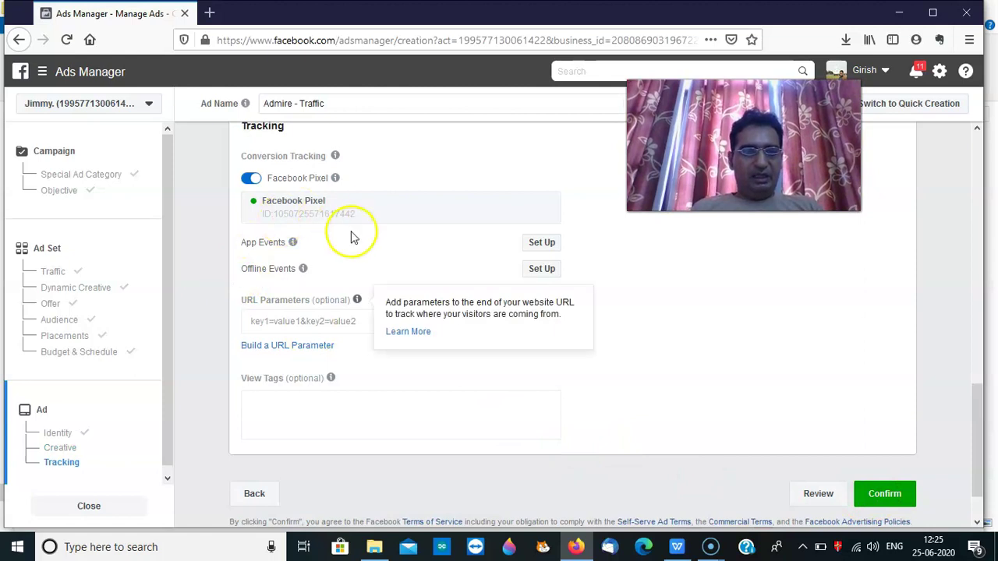
click(895, 499)
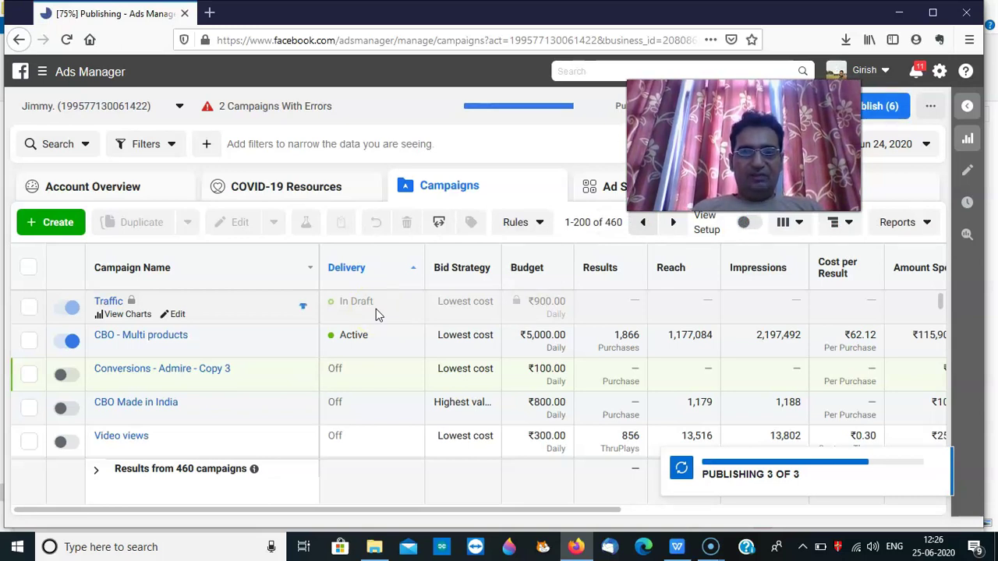
click(367, 331)
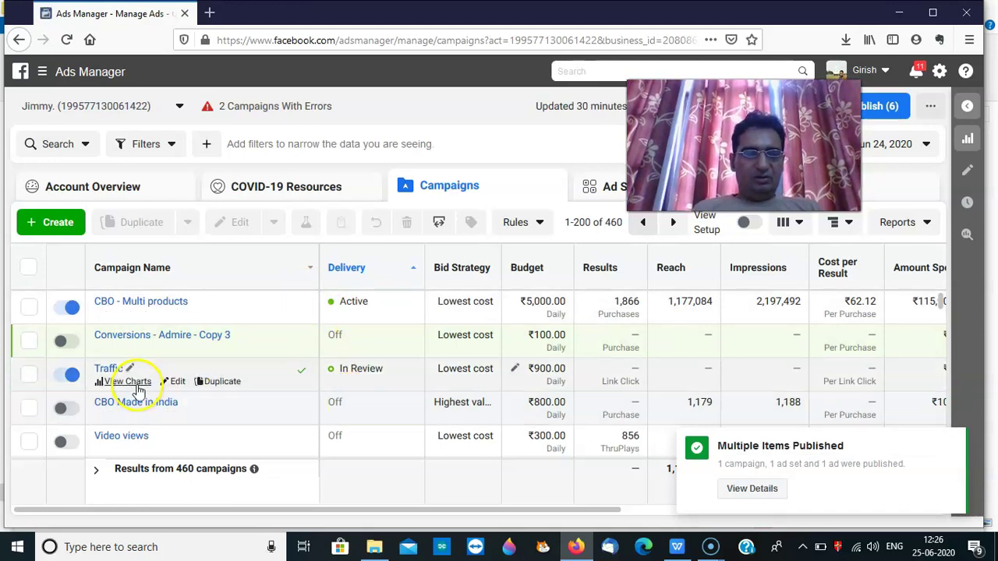
Turn off the Traffic campaign and dismiss the update notification.
click(65, 376)
click(64, 376)
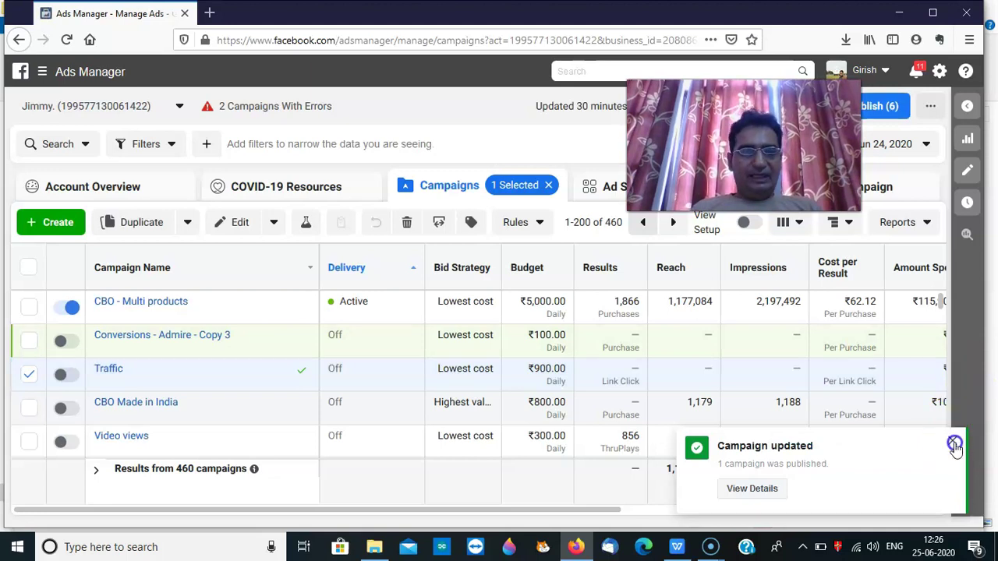
click(955, 444)
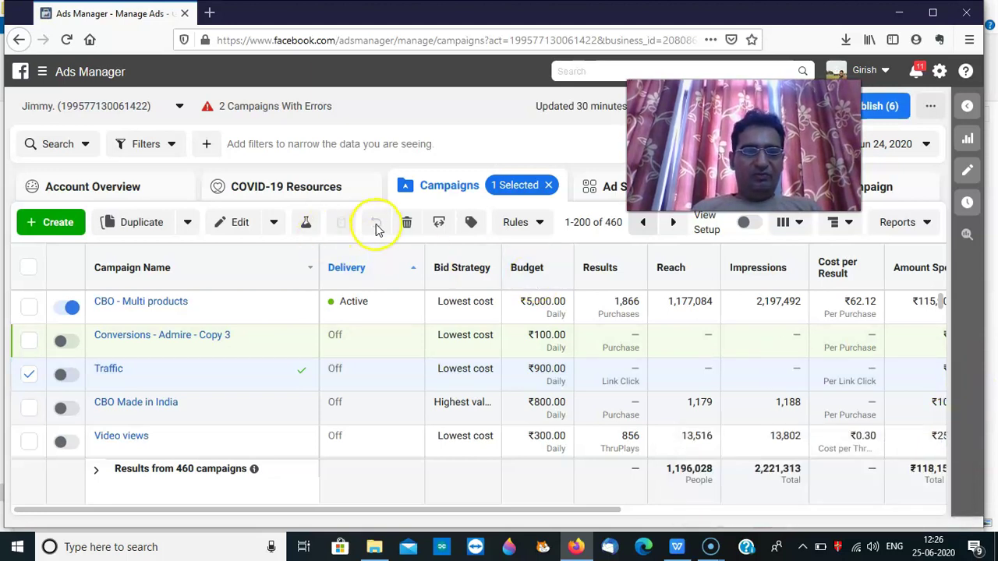
Look through the available ad accounts and stay in the current Next Care India account.
click(156, 109)
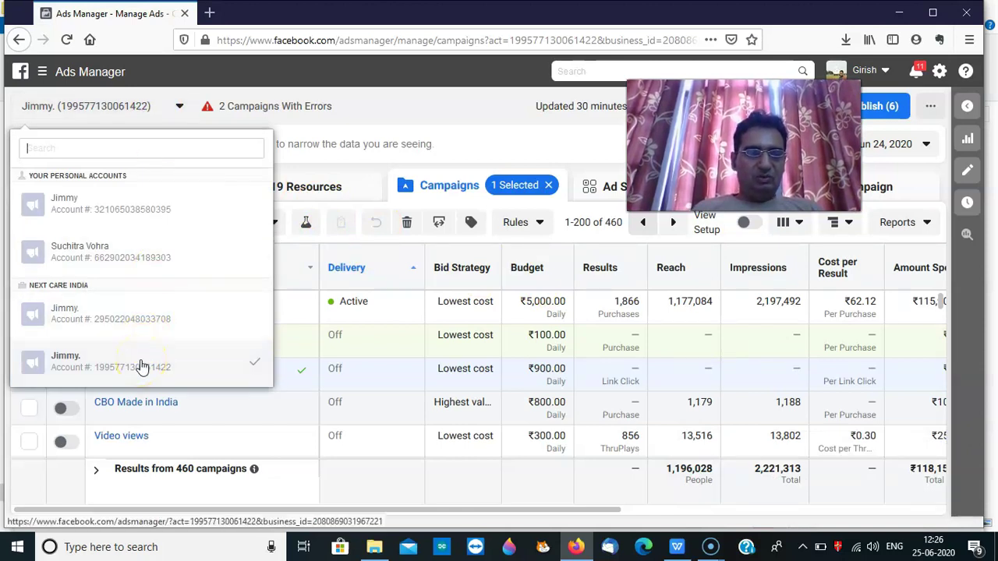
click(143, 366)
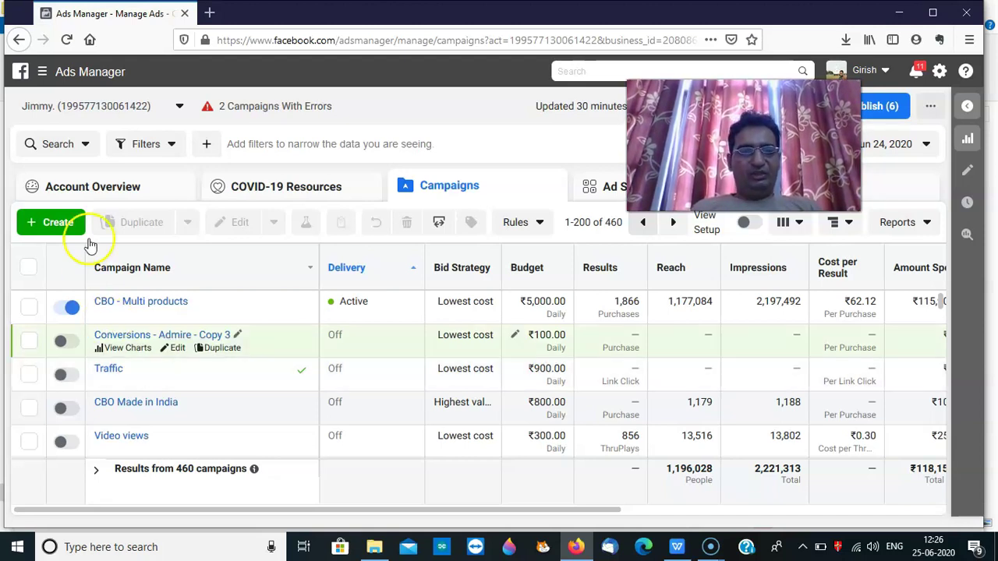
click(135, 117)
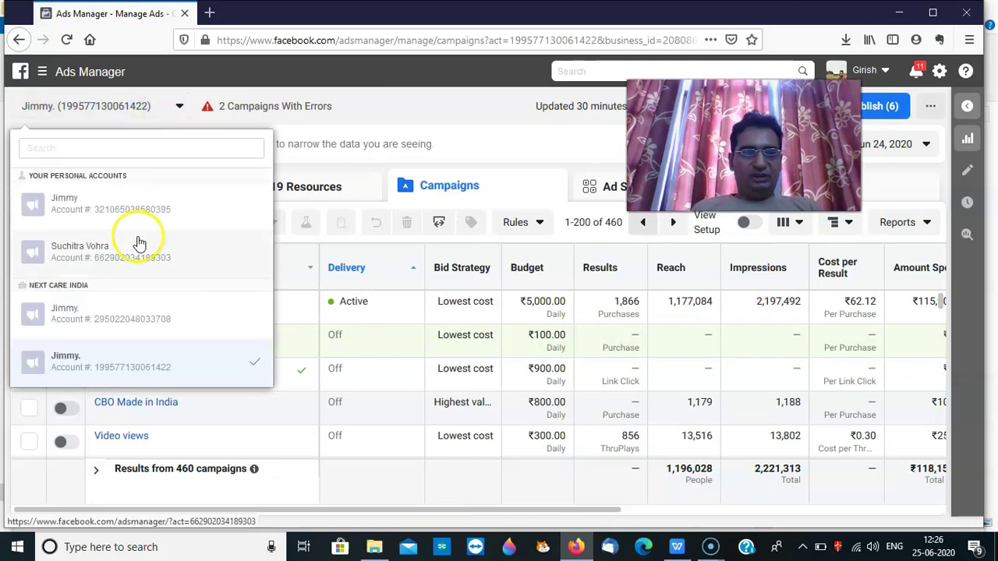
click(143, 371)
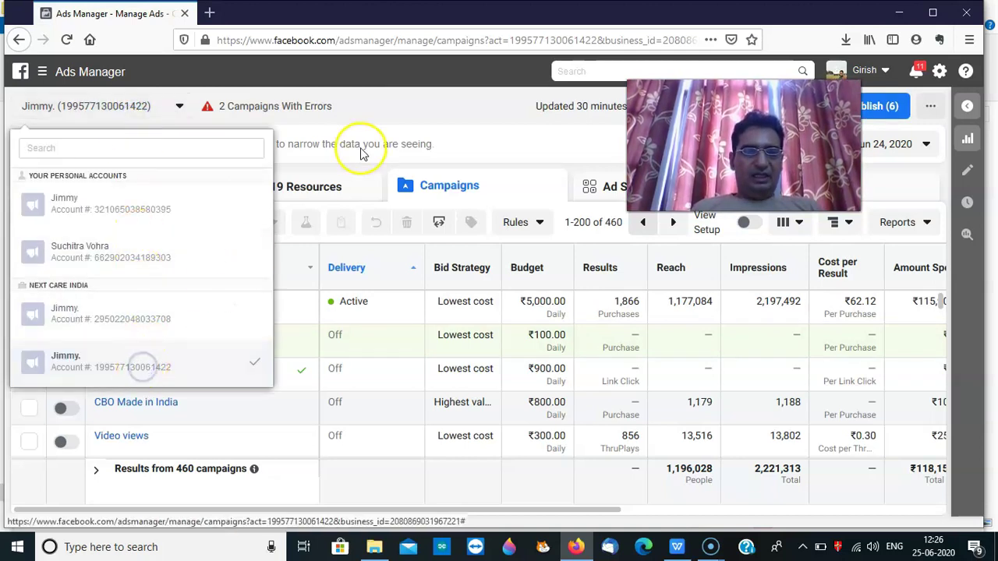
Start creating a new campaign with the Video views objective.
click(55, 229)
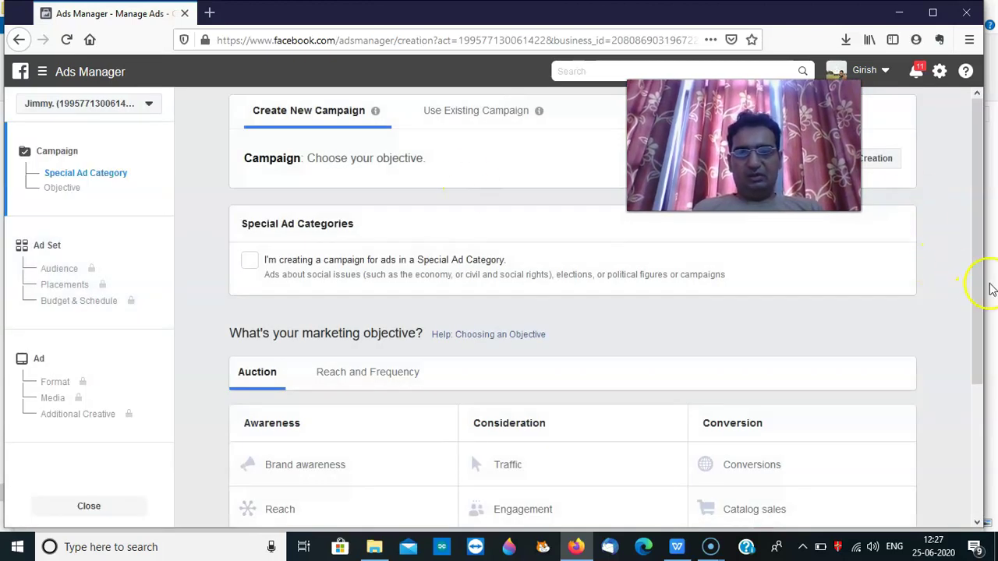
drag(974, 286, 994, 429)
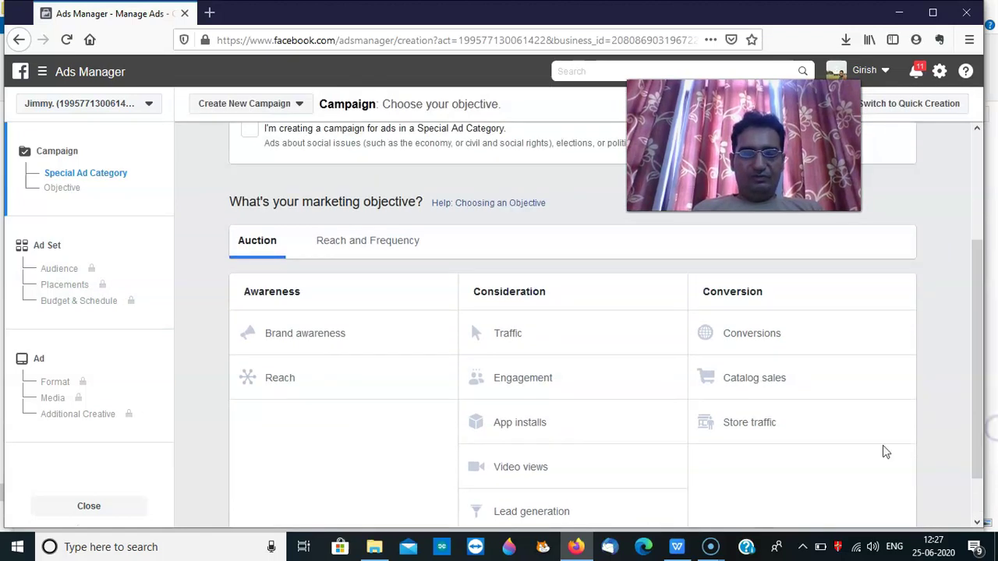
click(523, 466)
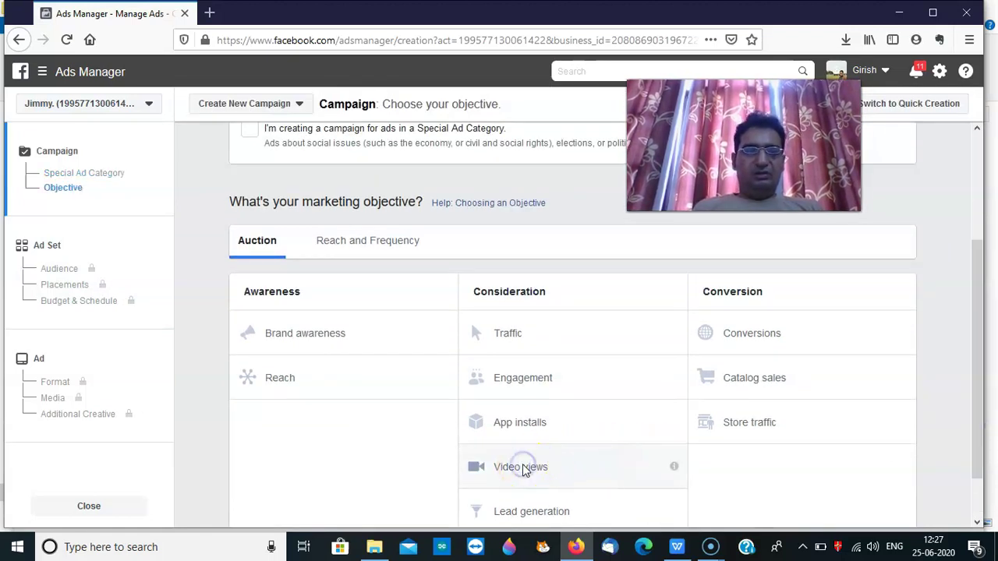
scroll(524, 470, up, 3)
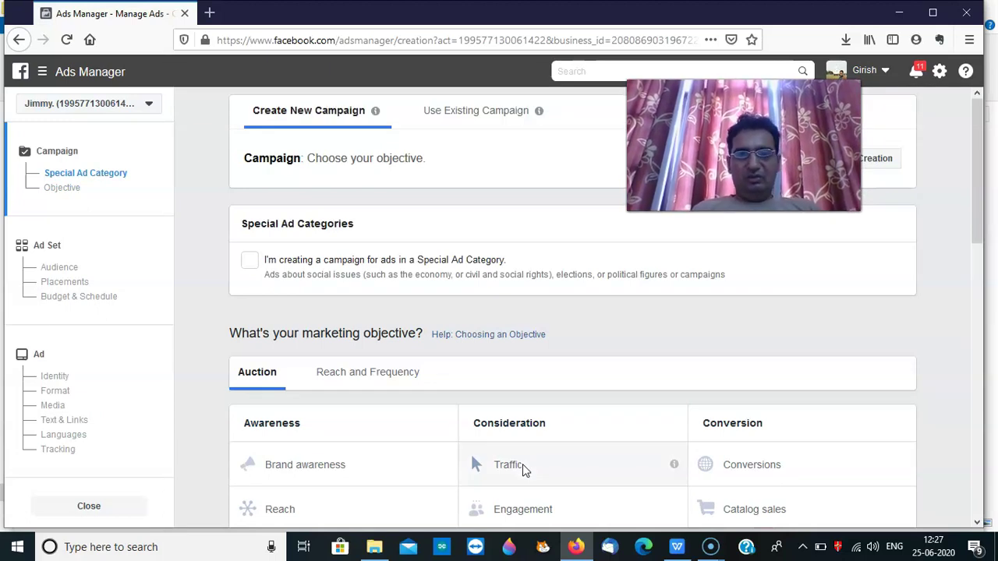
Set the Video views campaign's daily budget to ₹1,000 and continue to the ad set.
drag(978, 224, 993, 491)
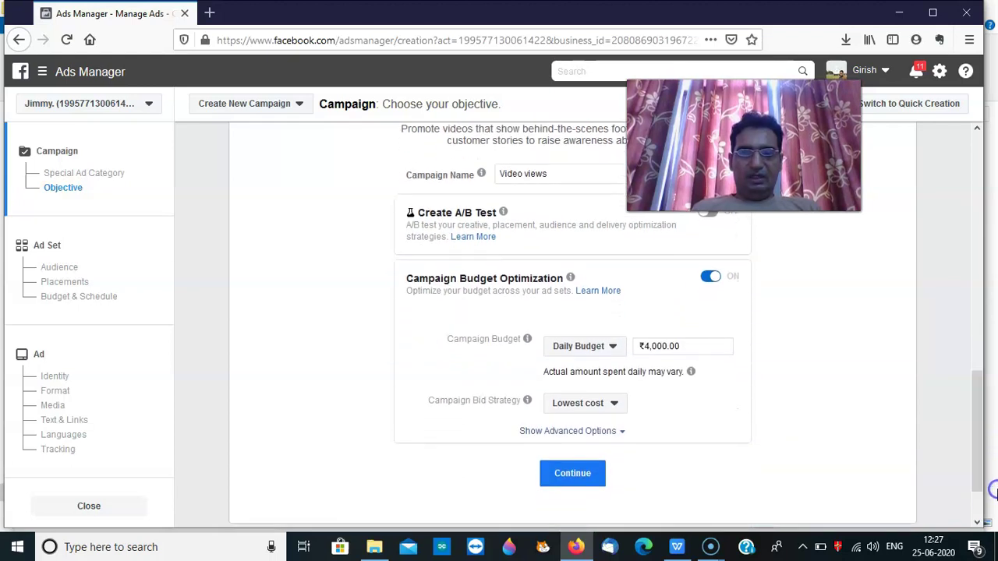
click(685, 347)
drag(685, 346, 644, 341)
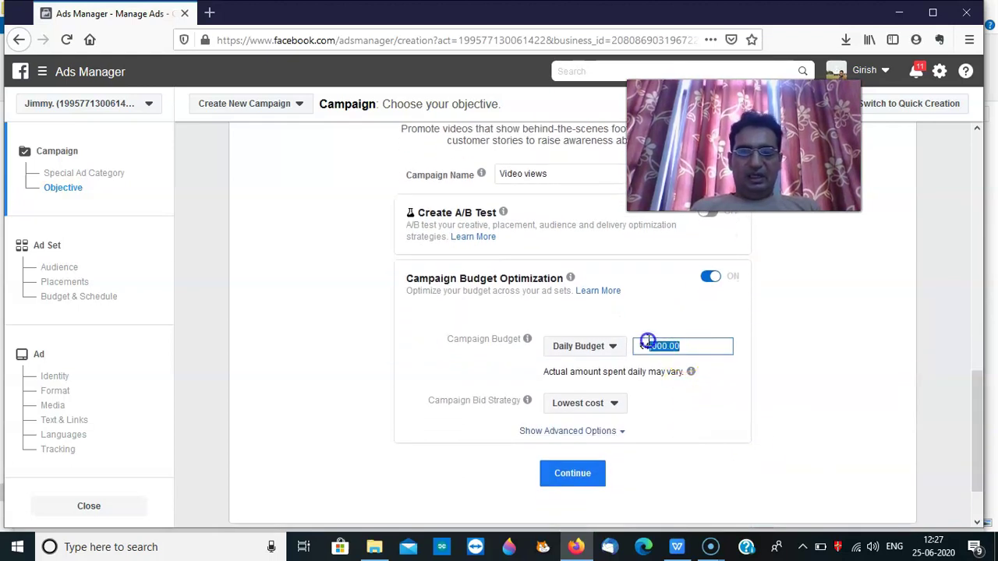
text(1000)
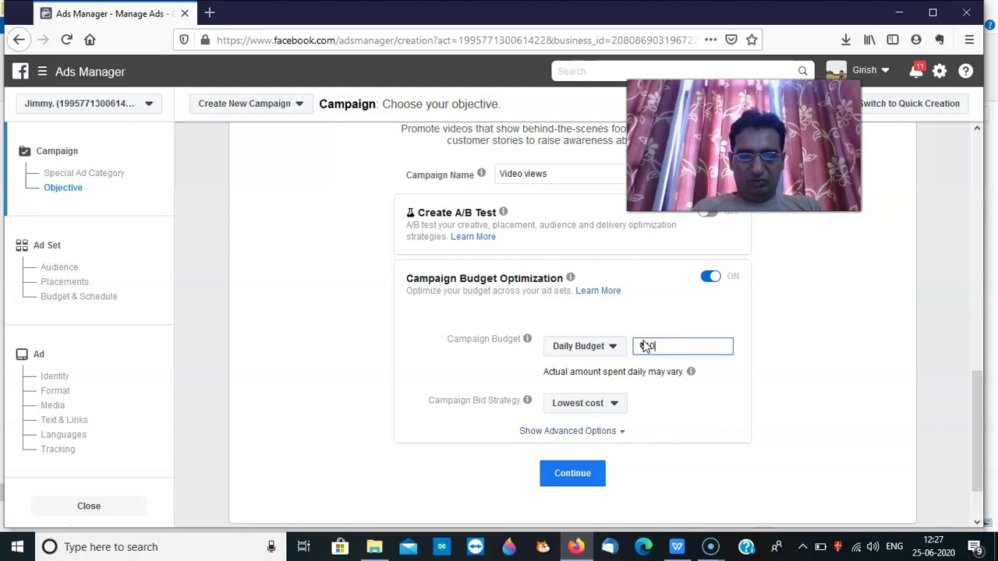
click(575, 477)
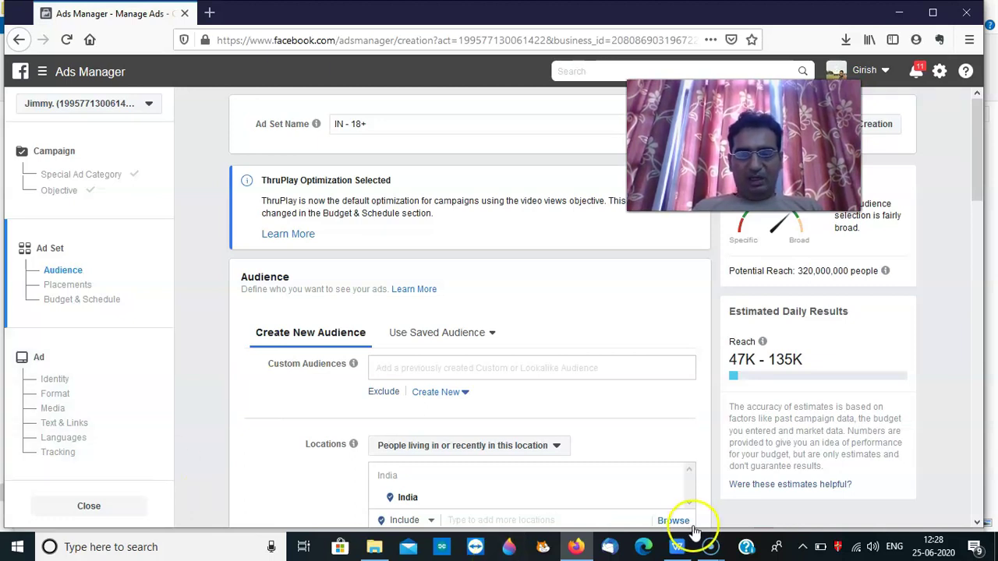
Switch to the ECOMM 5 days Course 4.ppt presentation in WPS Office and add a new slide after the Demo slide.
click(676, 546)
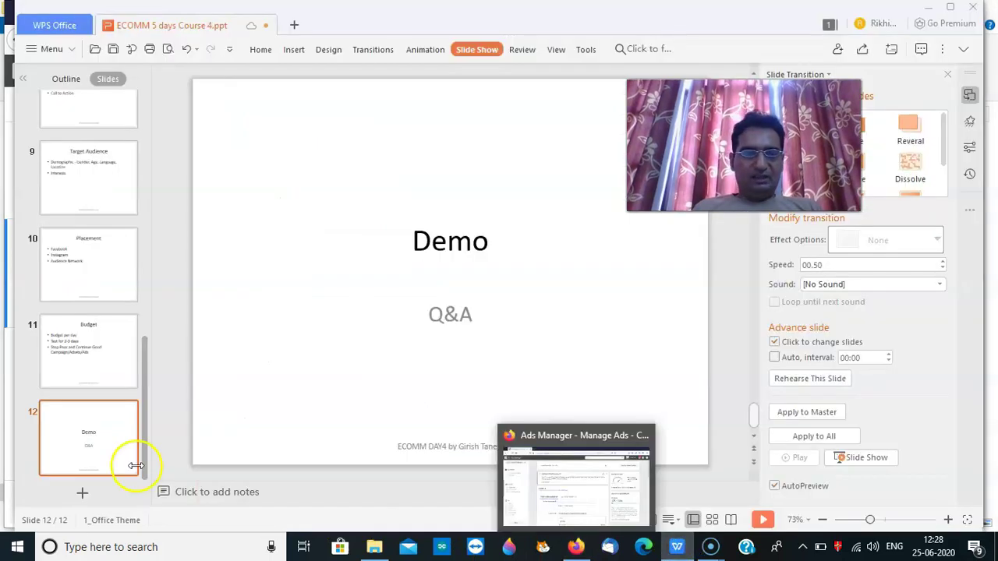
click(99, 373)
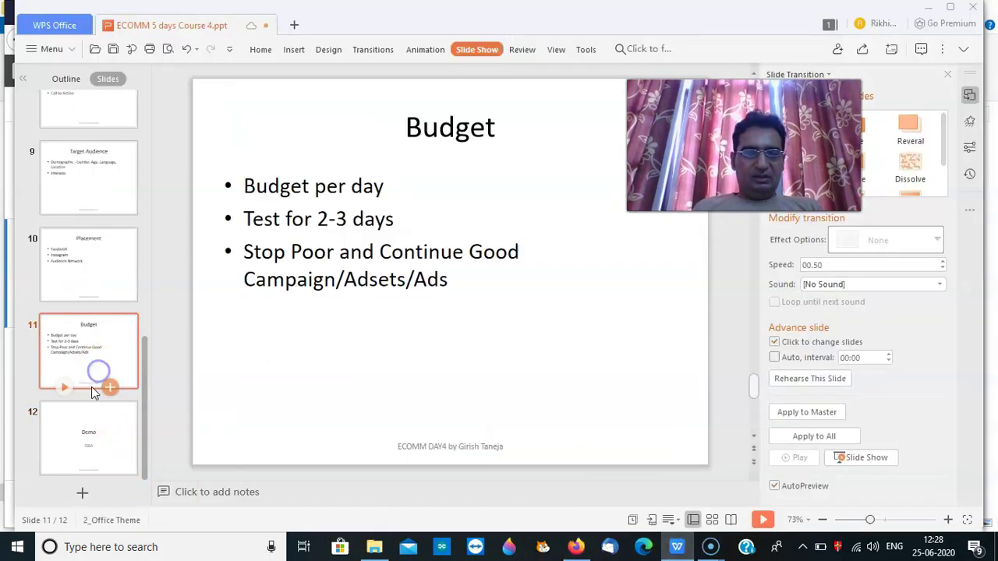
click(86, 427)
key(Return)
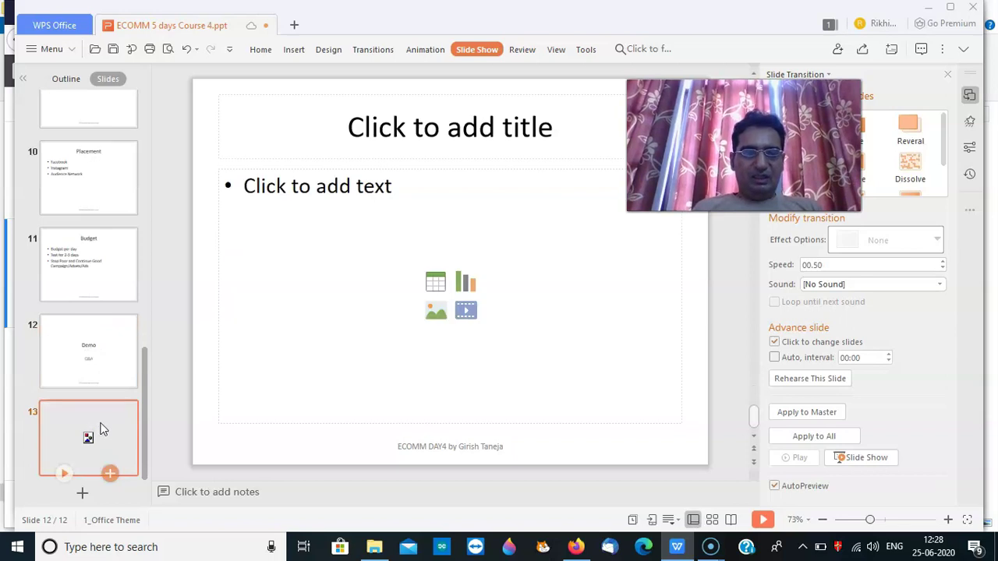
Title the new slide Assignment.
click(413, 145)
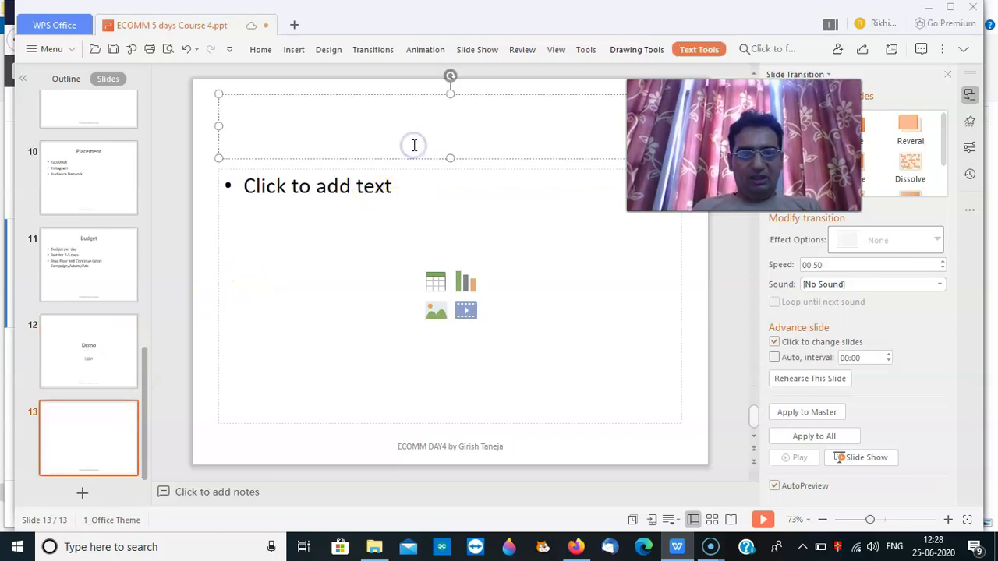
text(A)
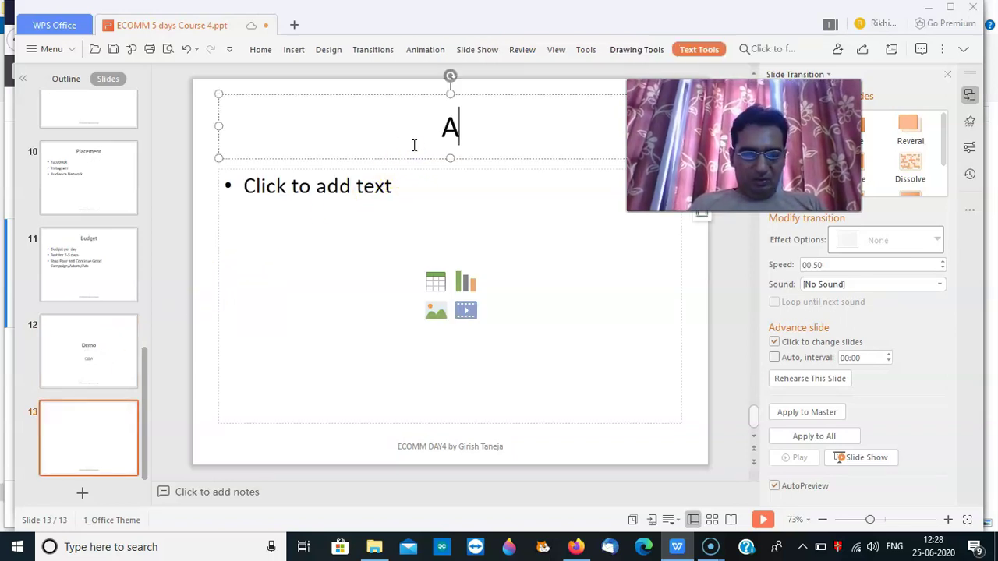
text(ssignement)
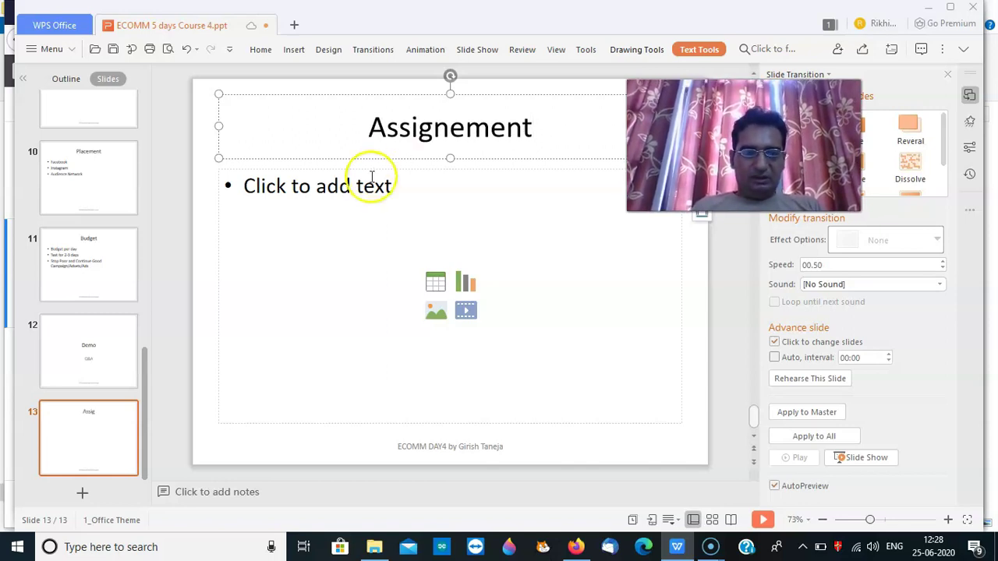
click(465, 126)
key(Delete)
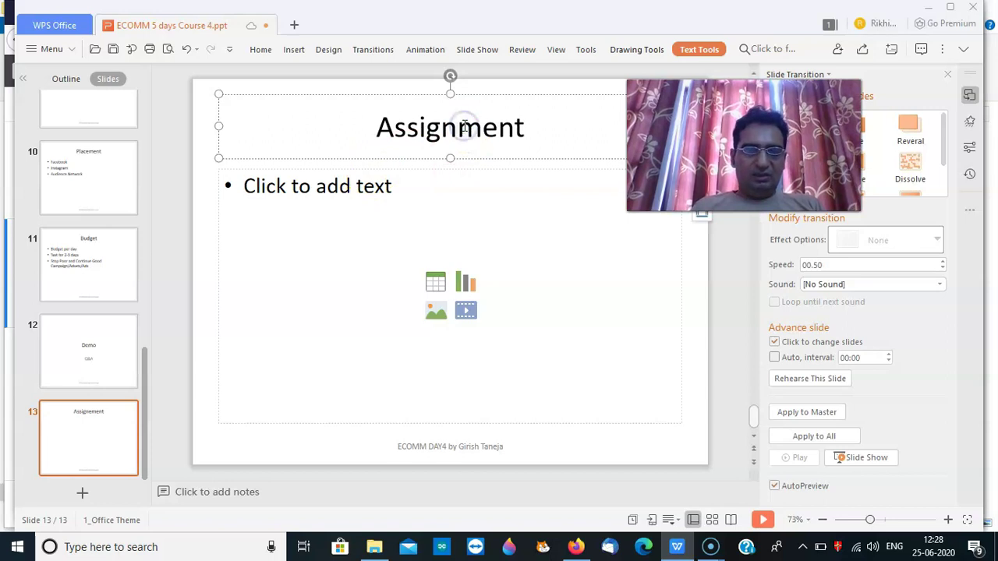
Begin the bullet text in the body of the Assignment slide.
click(394, 201)
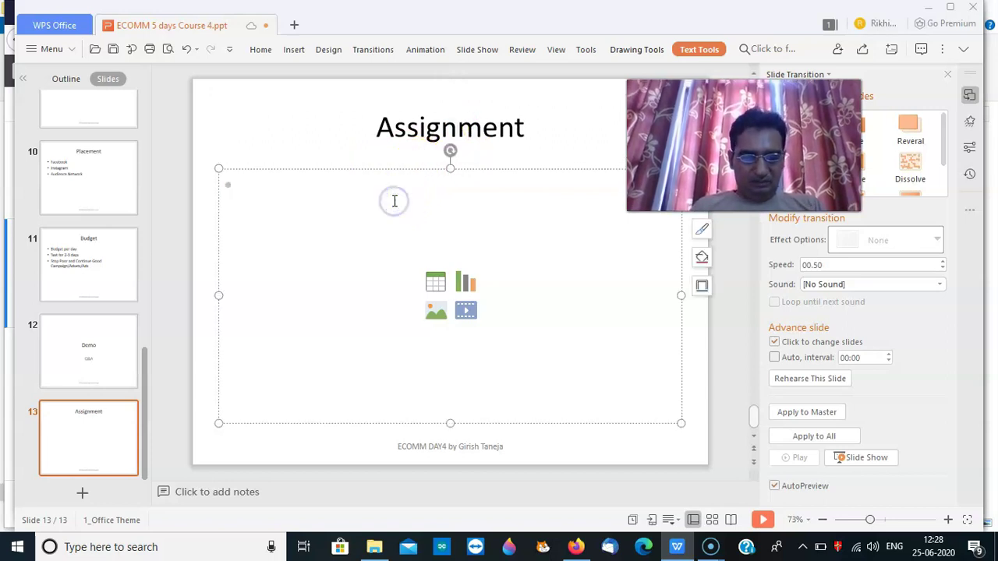